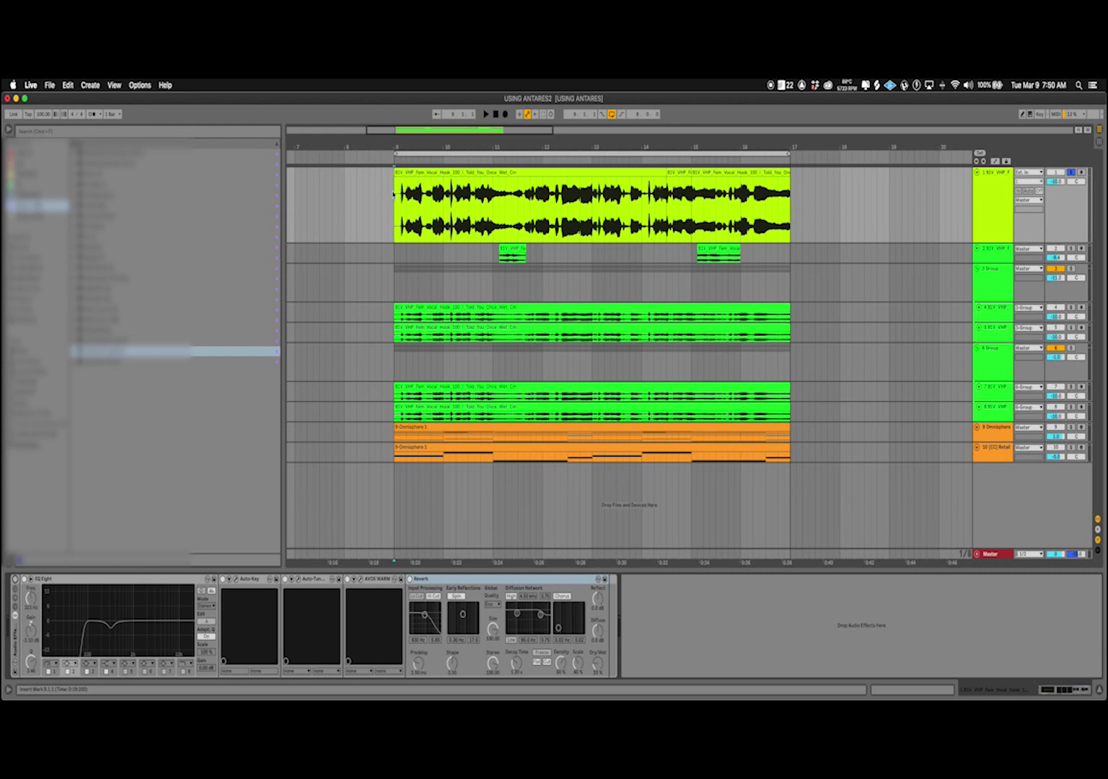
- Play the unprocessed first vocal track from bar 9, both soloed and within the full mix
{"action": "left_click", "coordinate": [991, 194]}
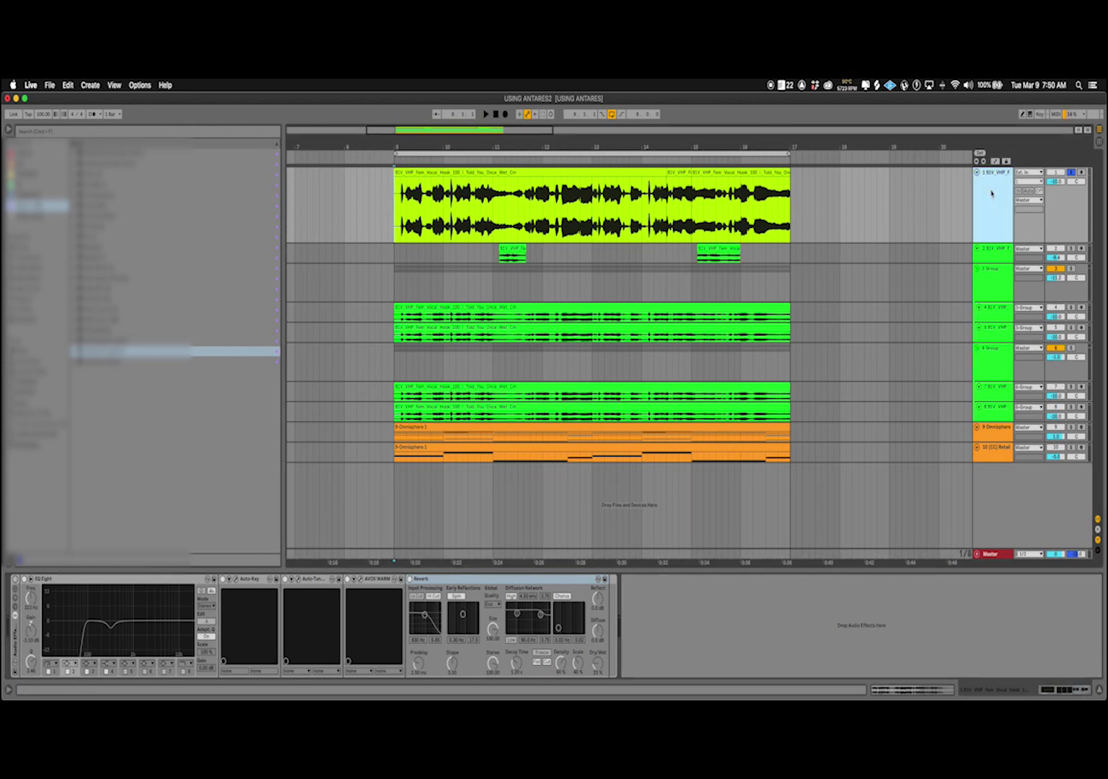
{"action": "left_click", "coordinate": [396, 213]}
{"action": "key", "text": "space"}
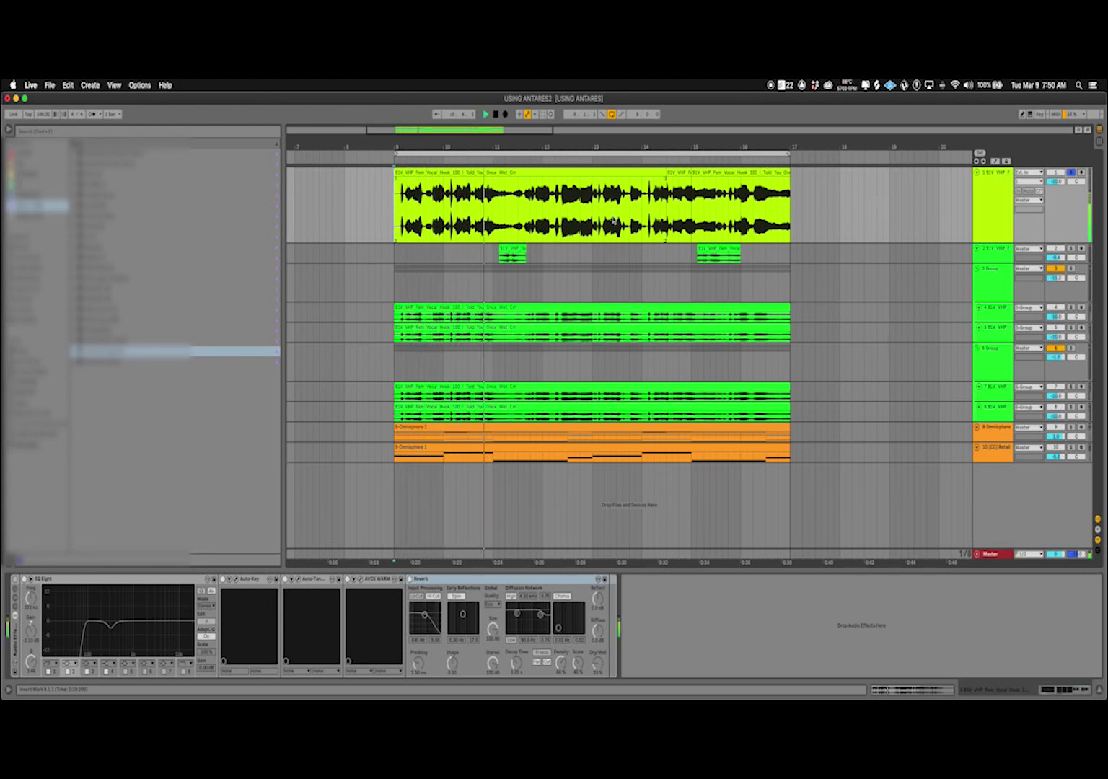
{"action": "left_click", "coordinate": [988, 210]}
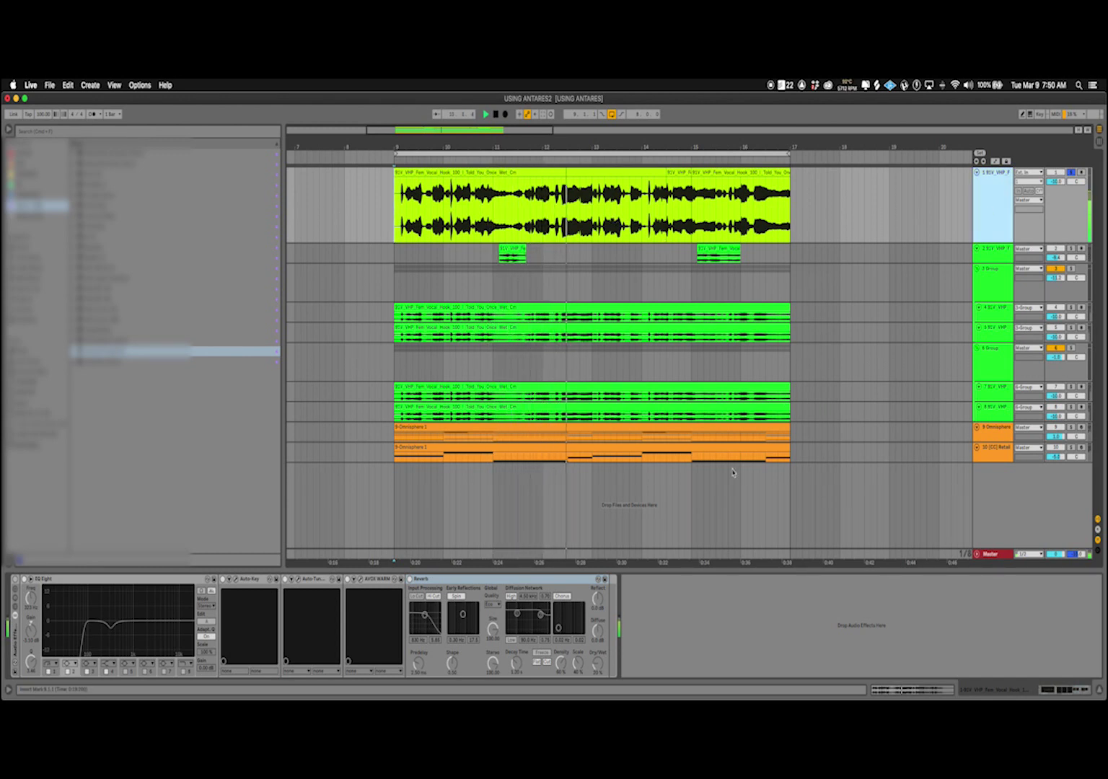
{"action": "key", "text": "space"}
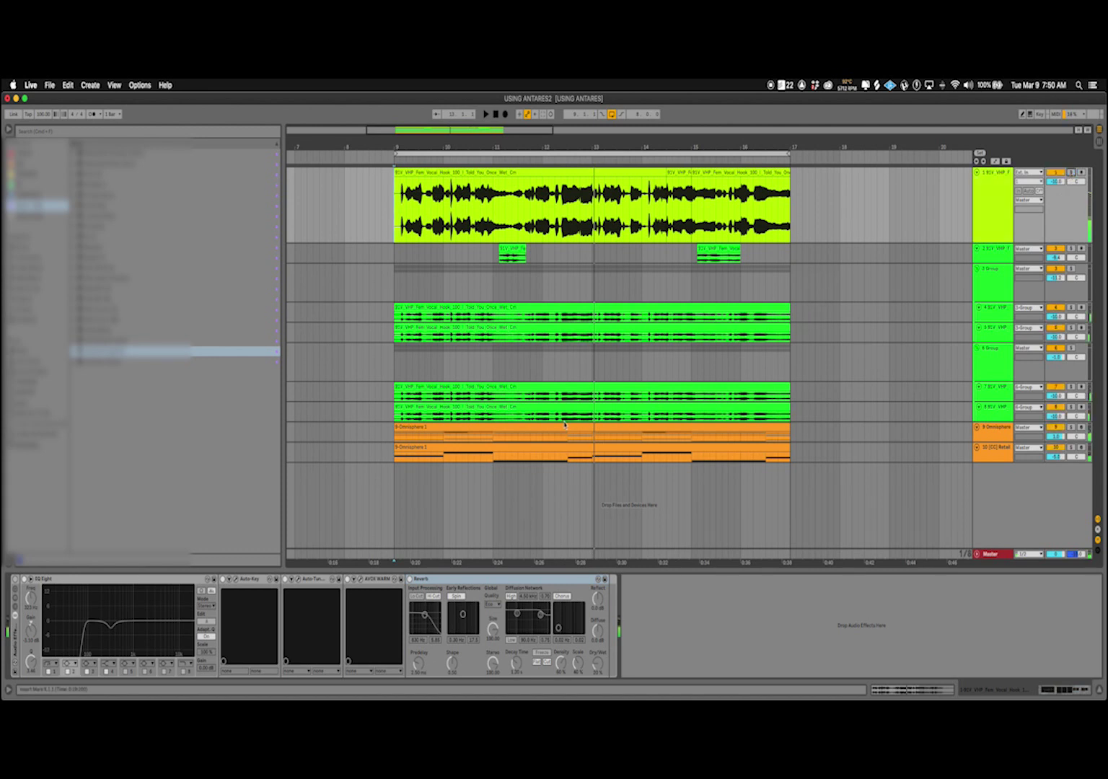
{"action": "key", "text": "space"}
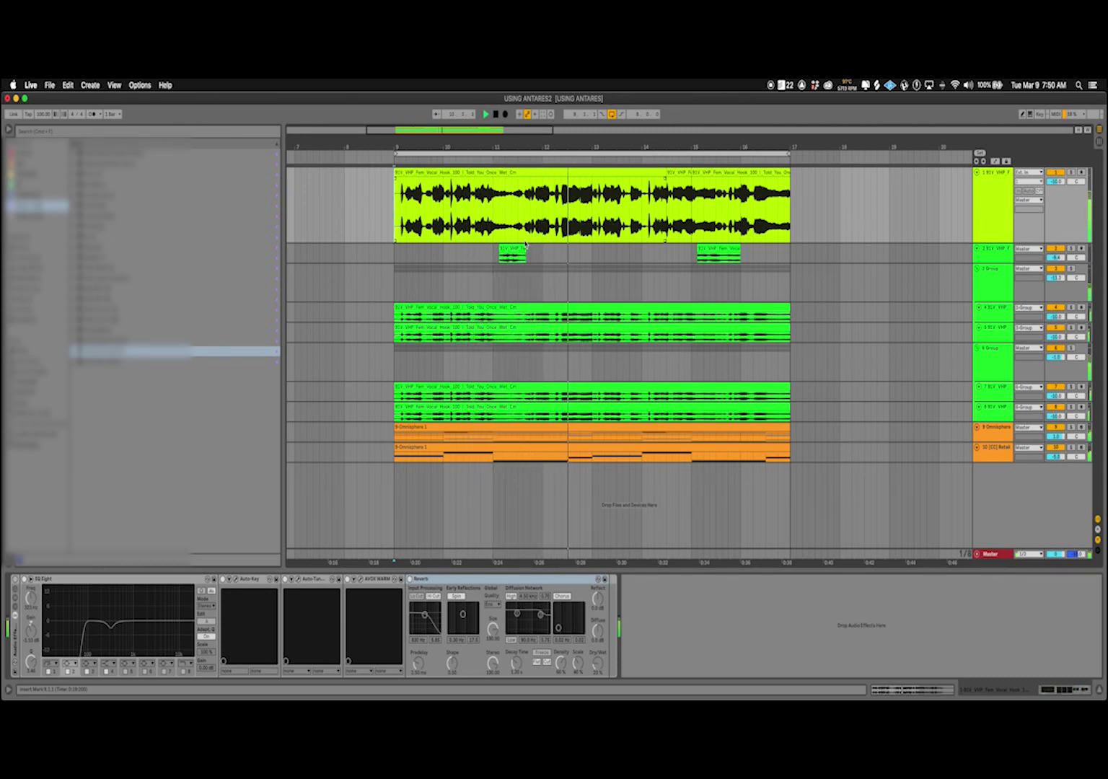
{"action": "key", "text": "space"}
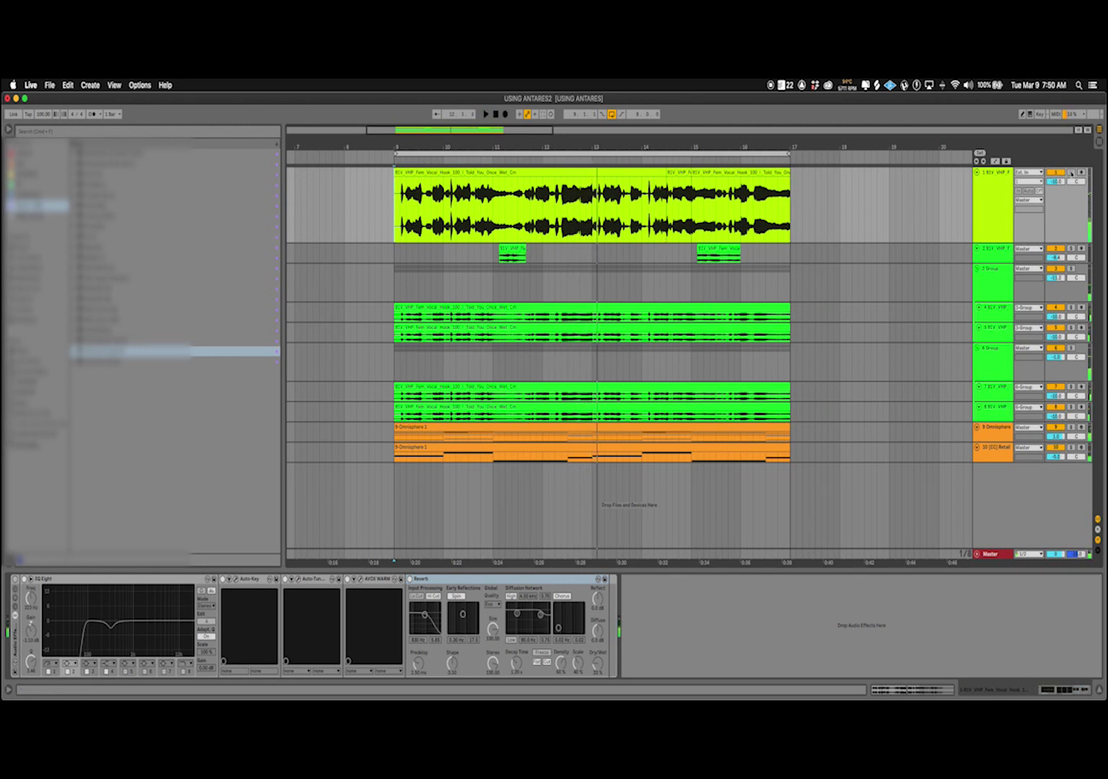
- Solo the first vocal track and turn on its audio effect rack
{"action": "left_click", "coordinate": [1071, 173]}
{"action": "left_click", "coordinate": [497, 249]}
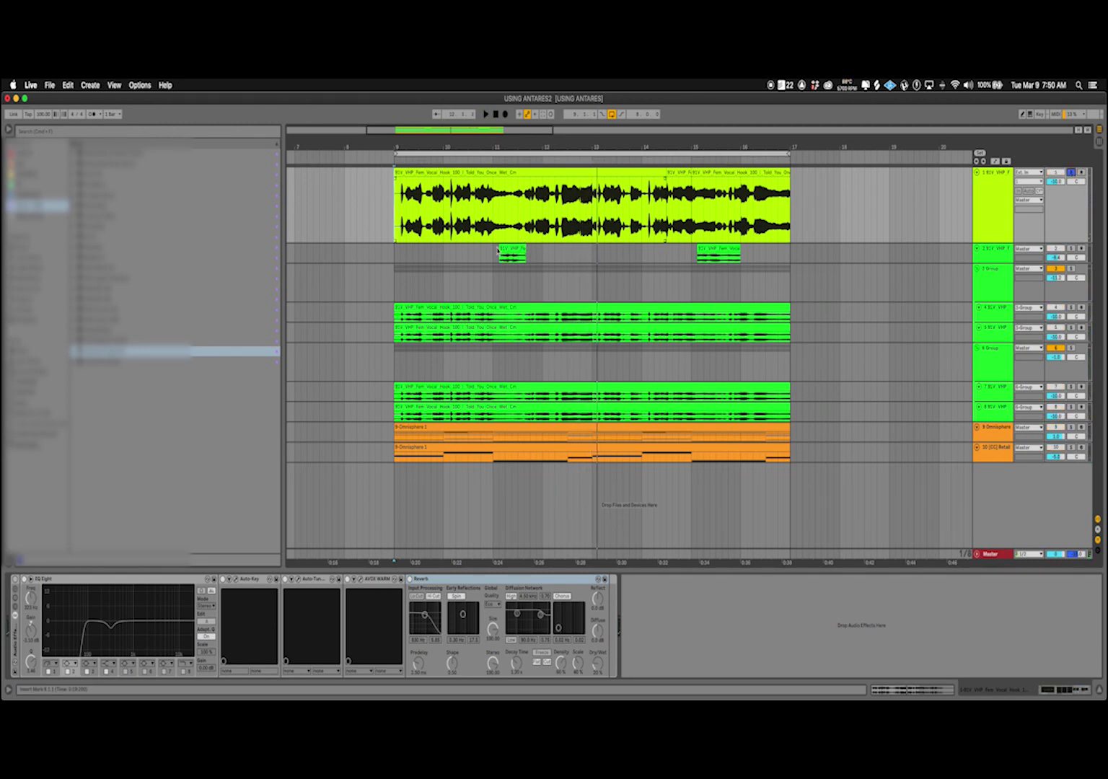
{"action": "left_click", "coordinate": [16, 581]}
- Inspect the Auto-Key and Auto-Tune Pro settings on the first vocal track
{"action": "left_click", "coordinate": [237, 581]}
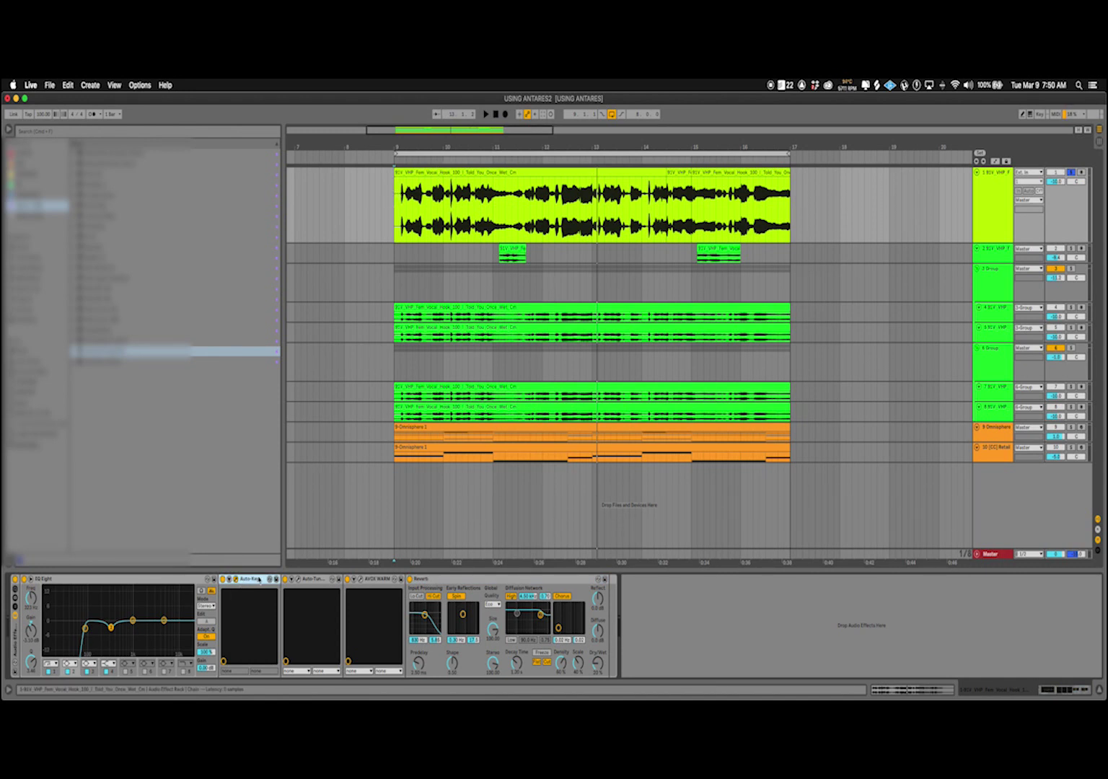
{"action": "left_click", "coordinate": [269, 579]}
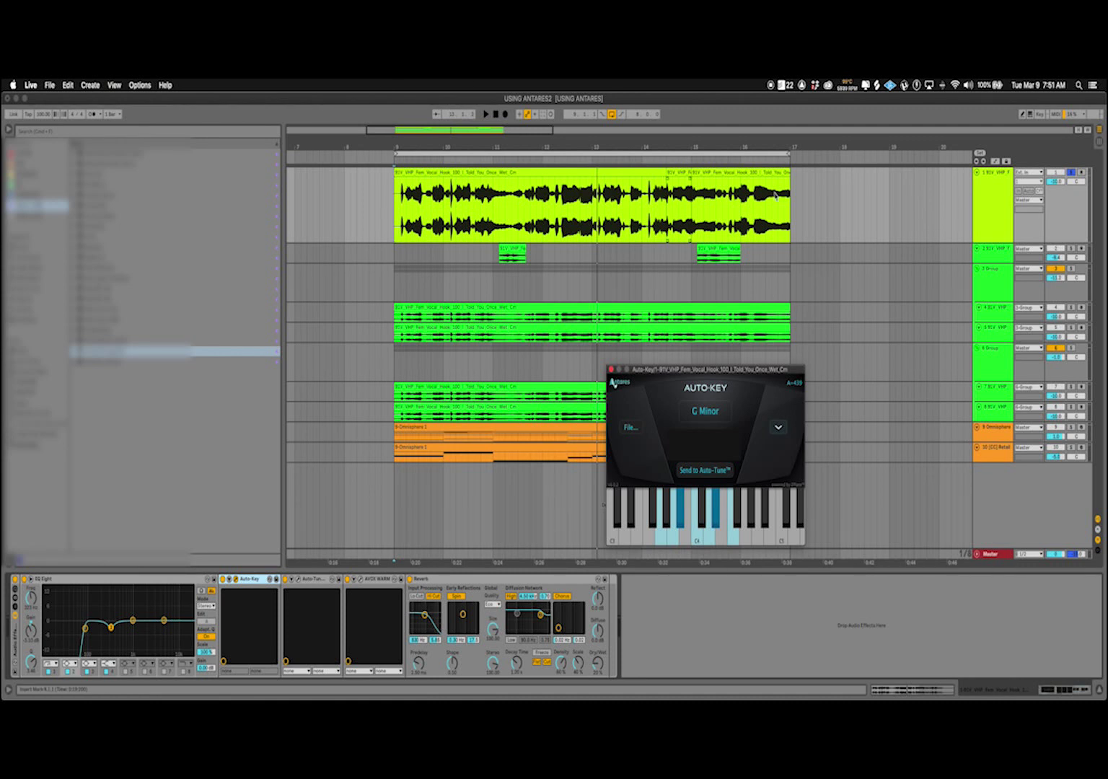
{"action": "left_click", "coordinate": [611, 369]}
{"action": "left_click", "coordinate": [297, 580]}
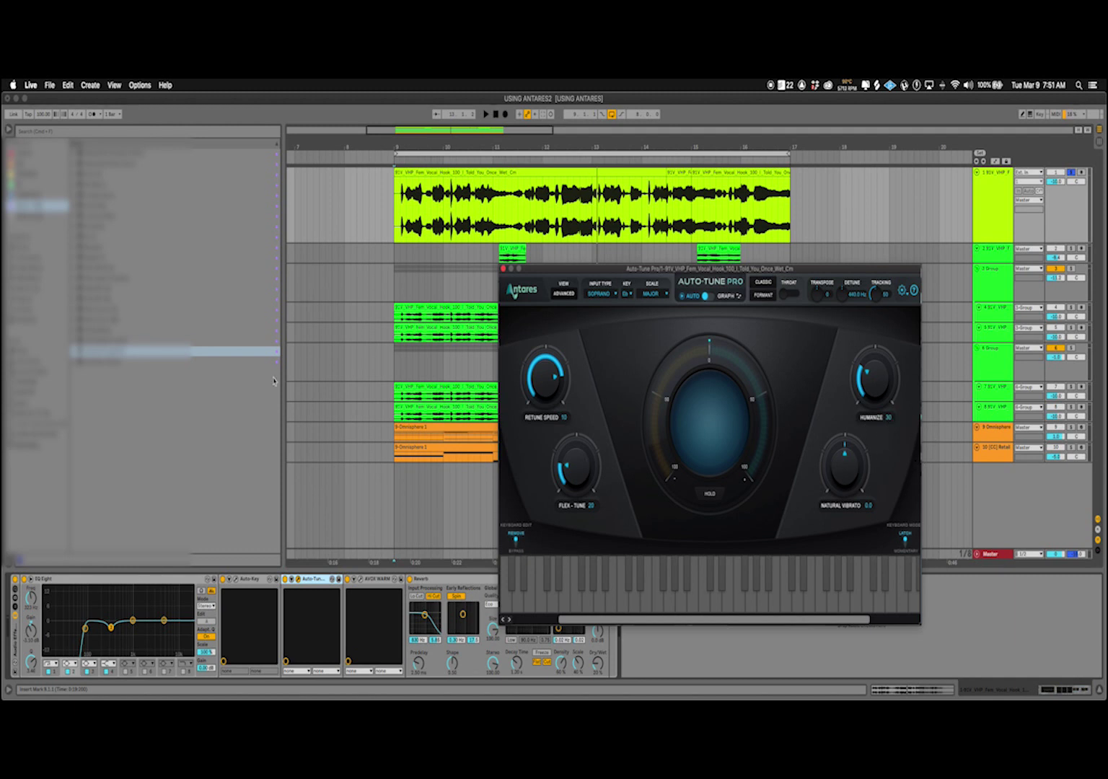
{"action": "left_click", "coordinate": [503, 268]}
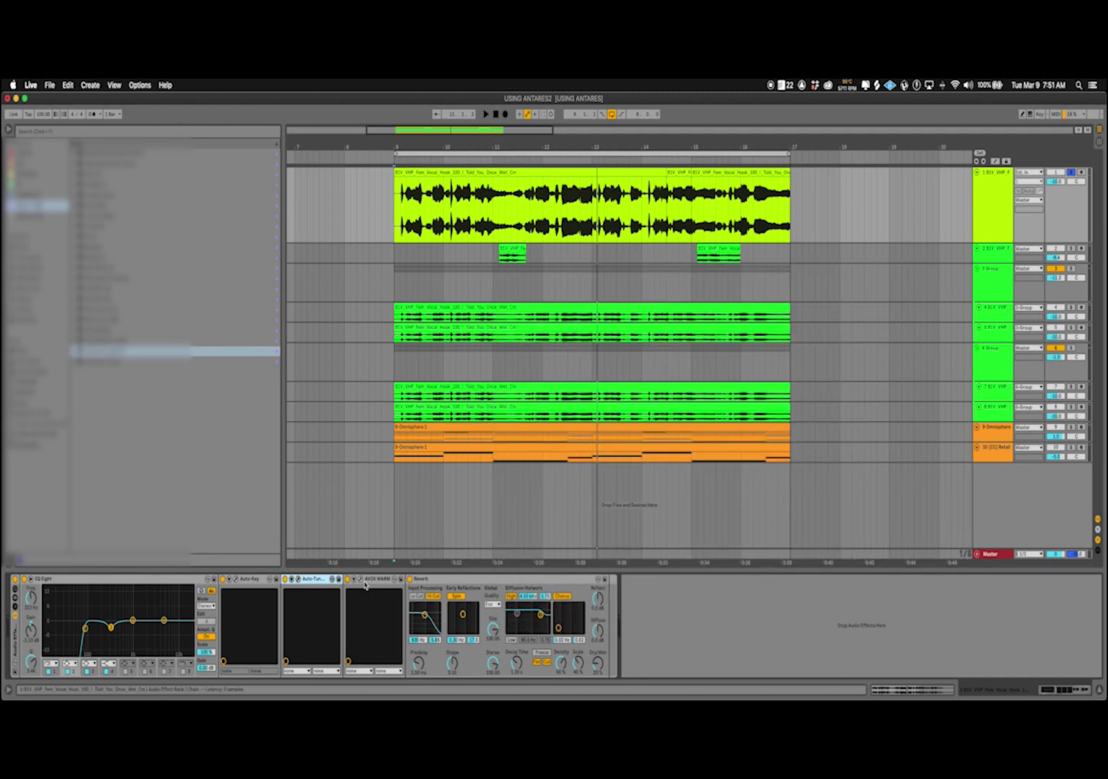
- Inspect the AVOX WARM tube saturation settings on the first vocal track
{"action": "left_click", "coordinate": [354, 578]}
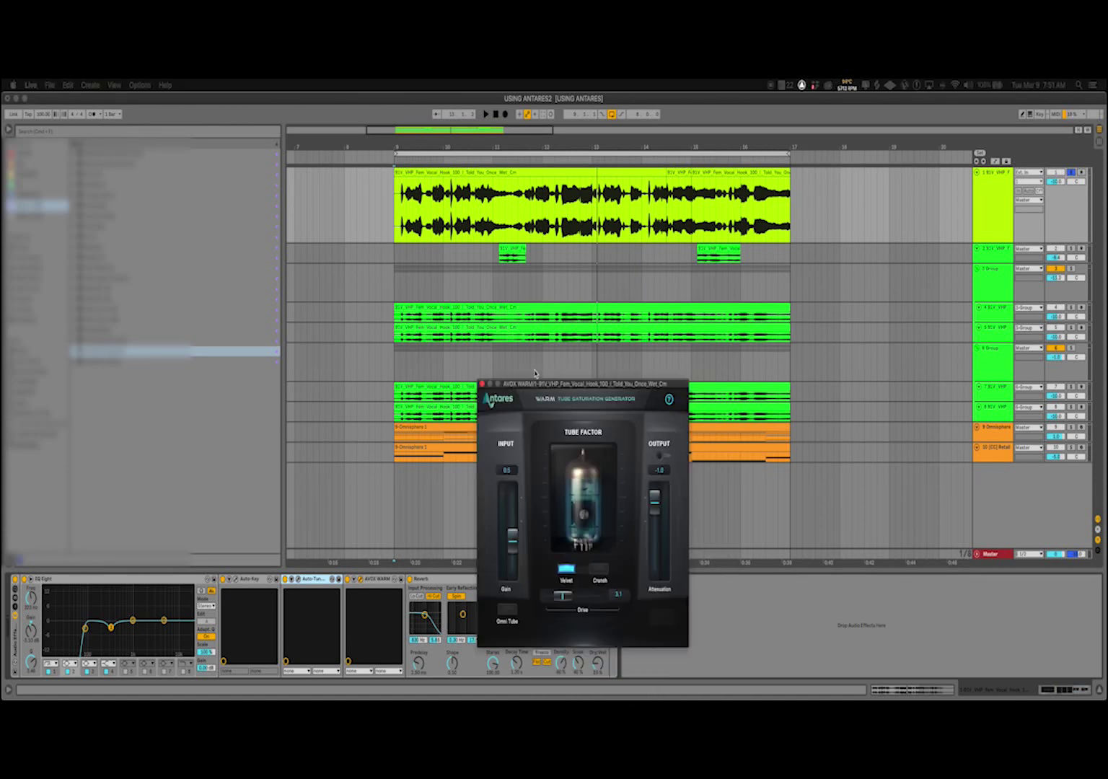
{"action": "left_click_drag", "start_coordinate": [543, 386], "coordinate": [515, 322]}
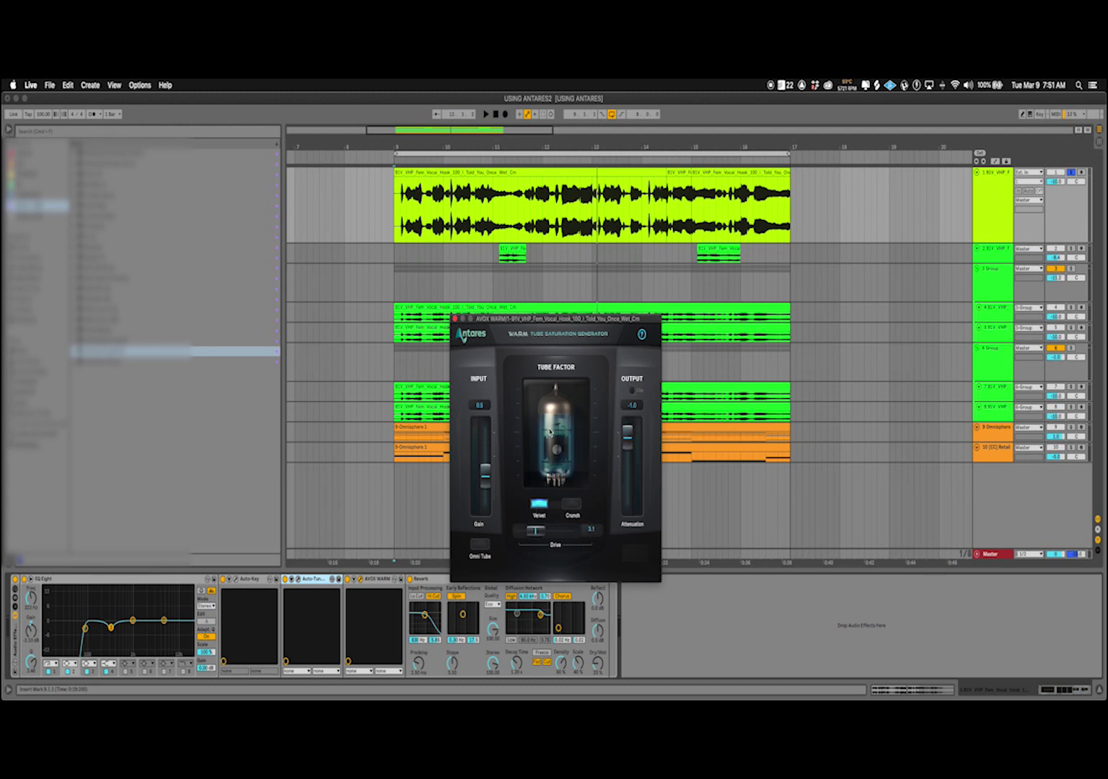
{"action": "left_click", "coordinate": [455, 318]}
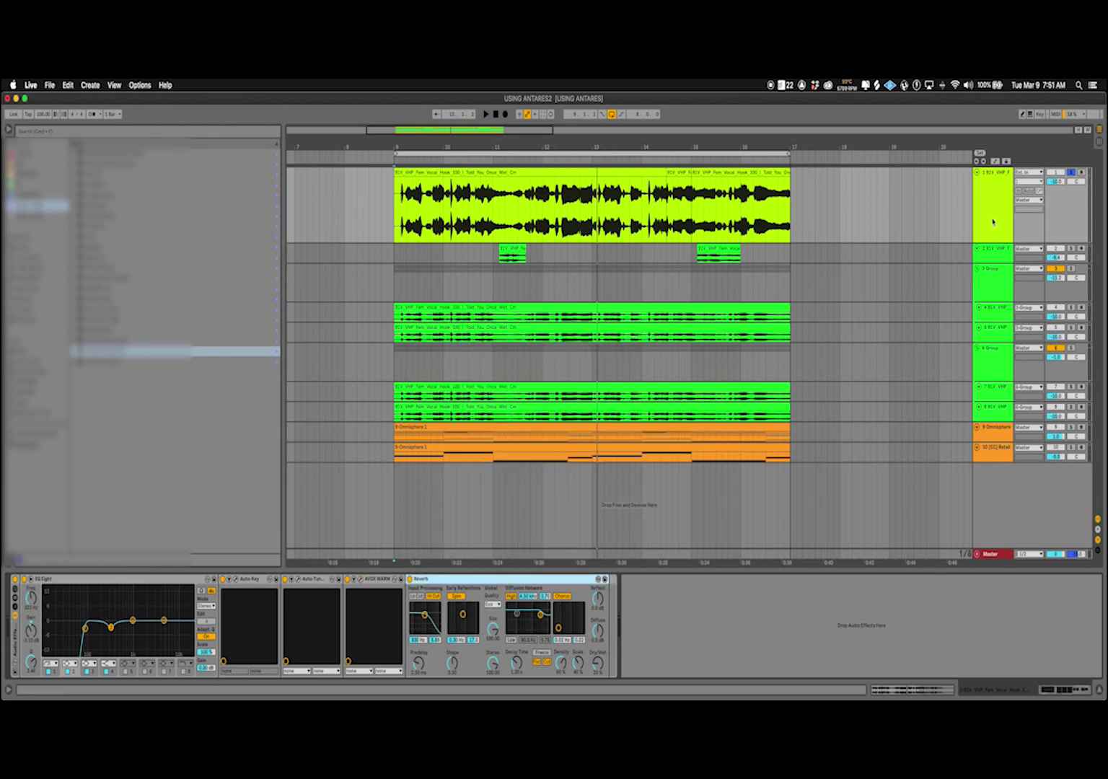
- Play the soloed first vocal clip from bar 9 with its effect rack active
{"action": "left_click", "coordinate": [429, 170]}
{"action": "key", "text": "space"}
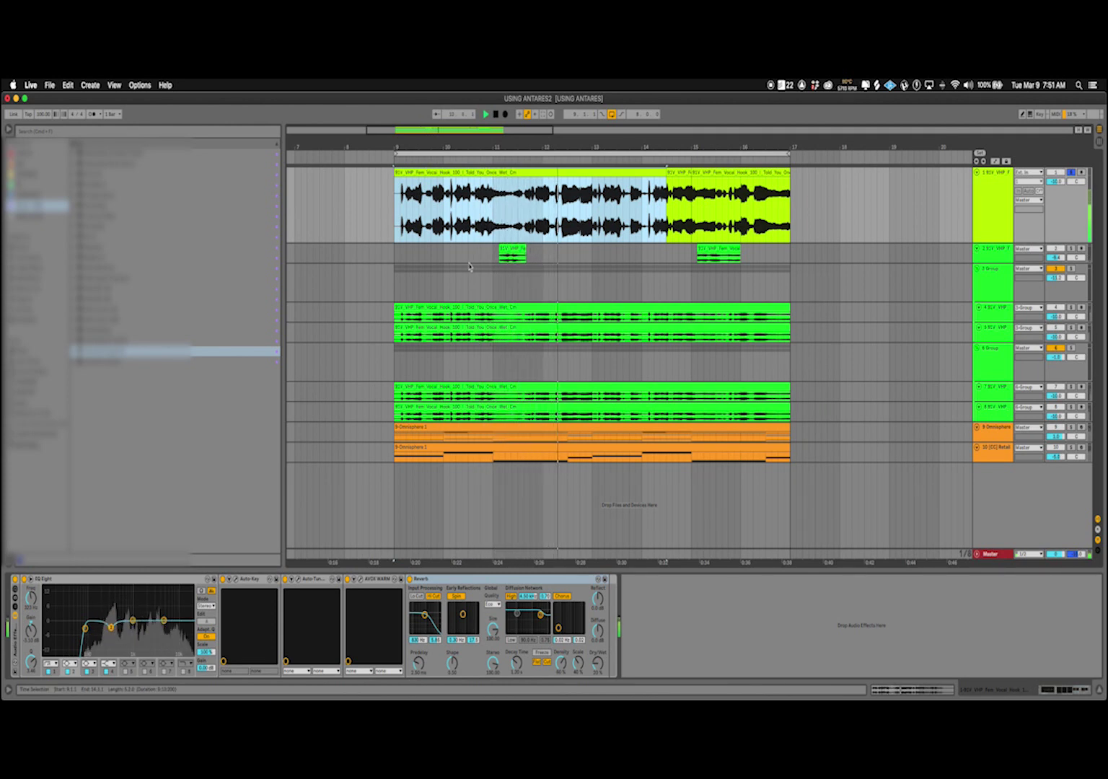
{"action": "key", "text": "space"}
- Unsolo the first vocal track and shrink its lane to the minimum height
{"action": "left_click", "coordinate": [494, 256]}
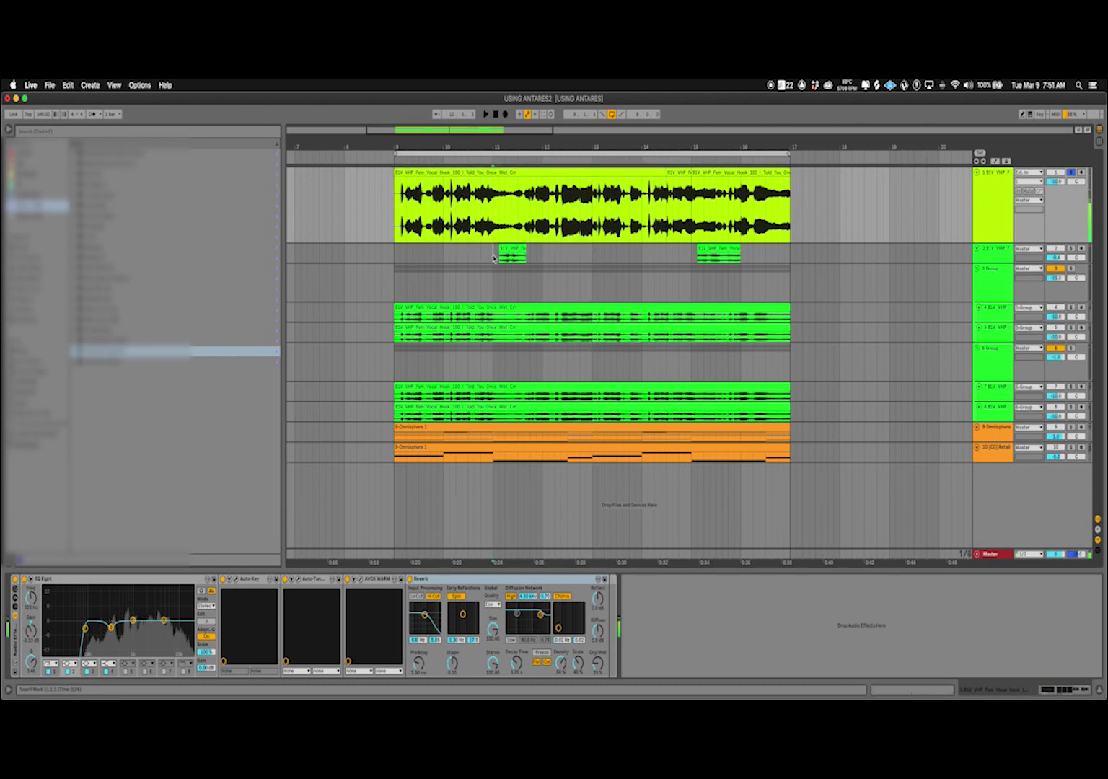
{"action": "left_click", "coordinate": [513, 254]}
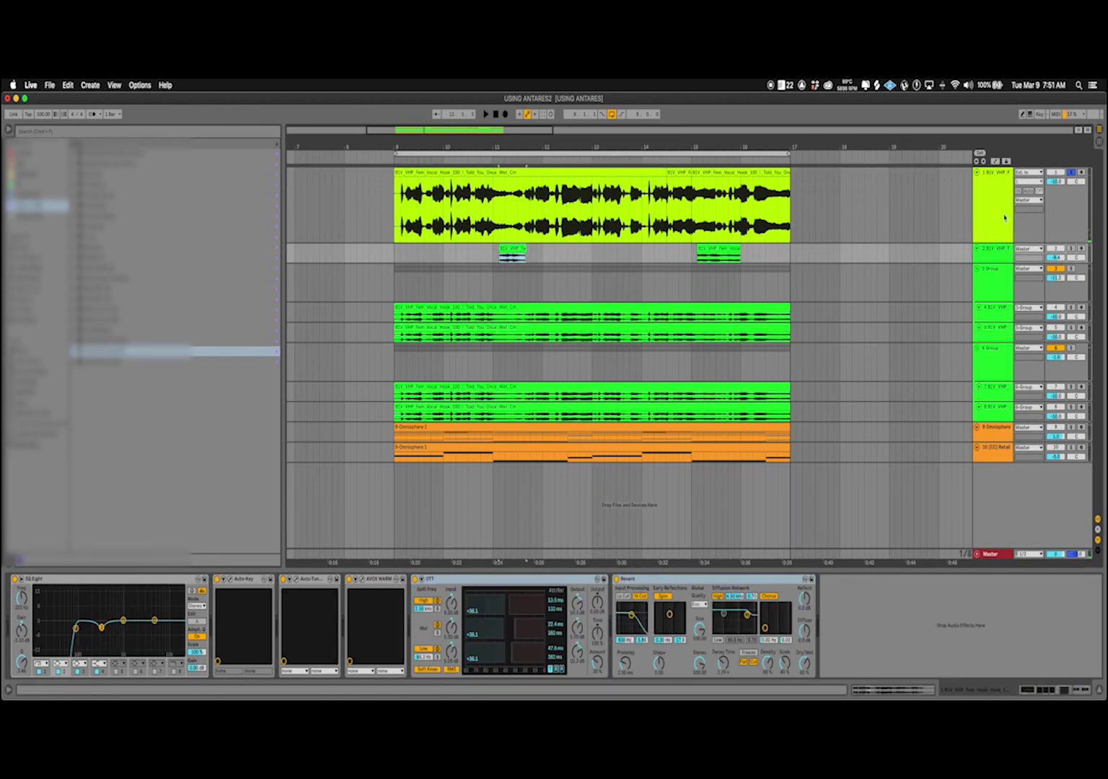
{"action": "left_click", "coordinate": [1073, 172]}
{"action": "left_click", "coordinate": [1001, 220]}
{"action": "left_click_drag", "start_coordinate": [998, 244], "coordinate": [998, 188]}
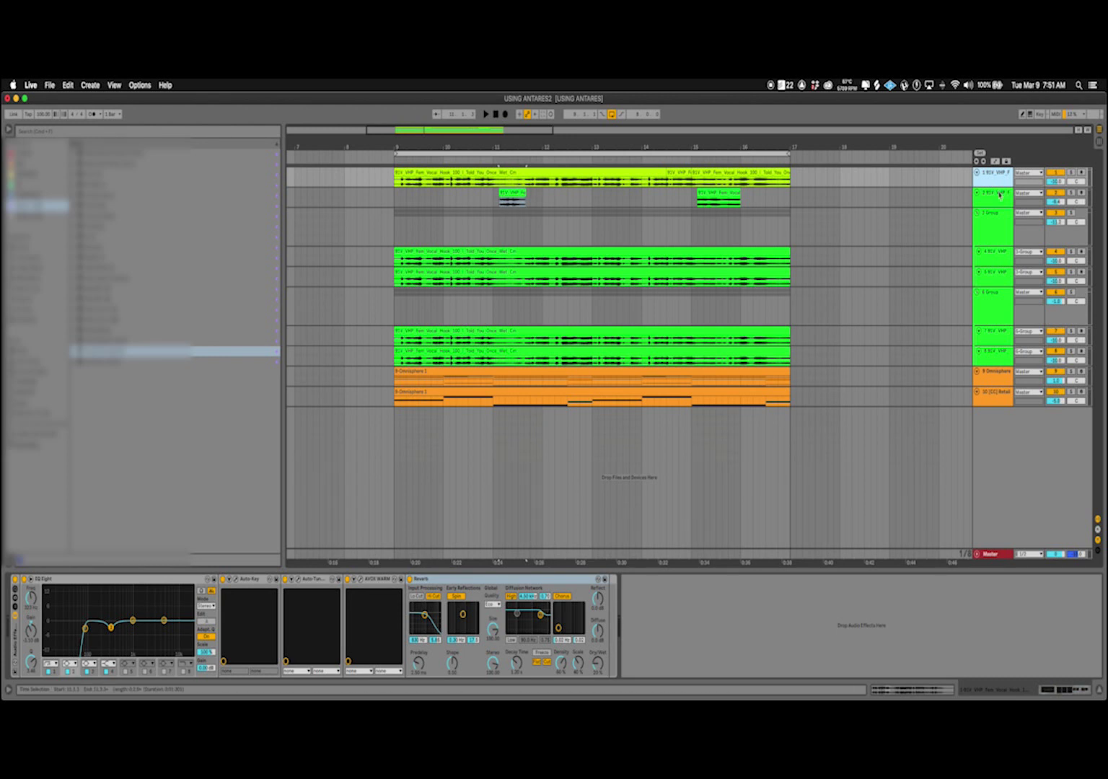
- Solo the second vocal track and play it from just before its first clip
{"action": "left_click", "coordinate": [999, 195]}
{"action": "left_click", "coordinate": [1072, 193]}
{"action": "left_click", "coordinate": [497, 200]}
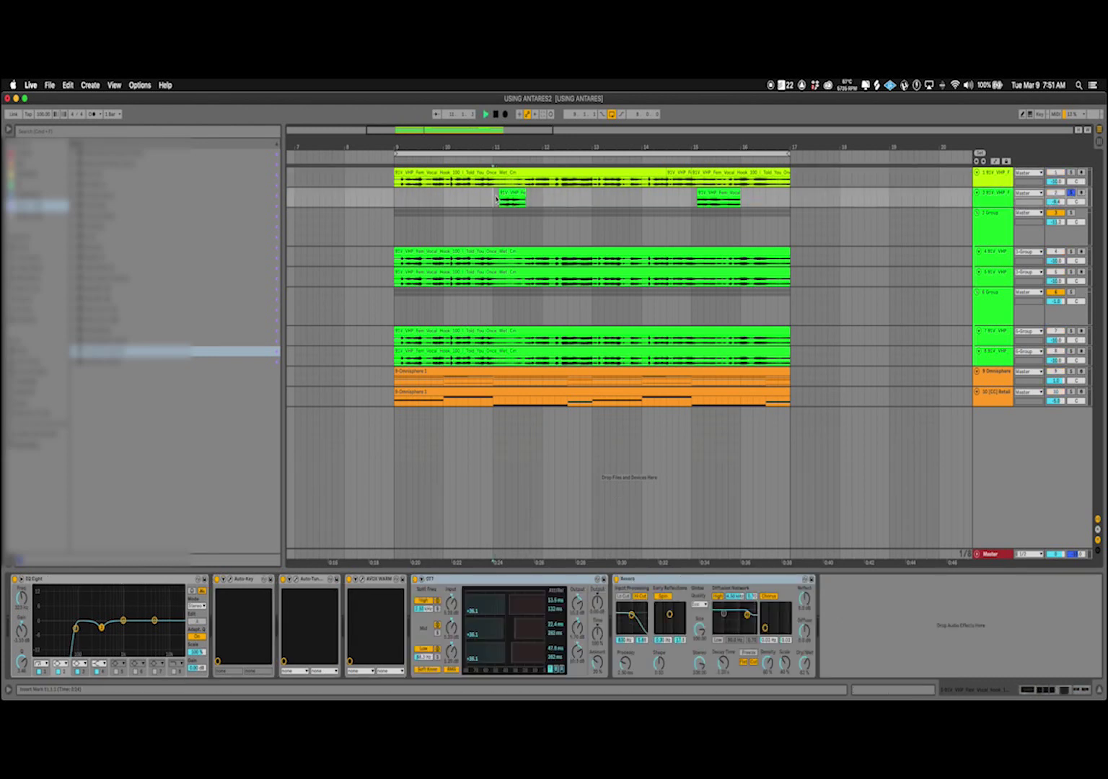
{"action": "key", "text": "space"}
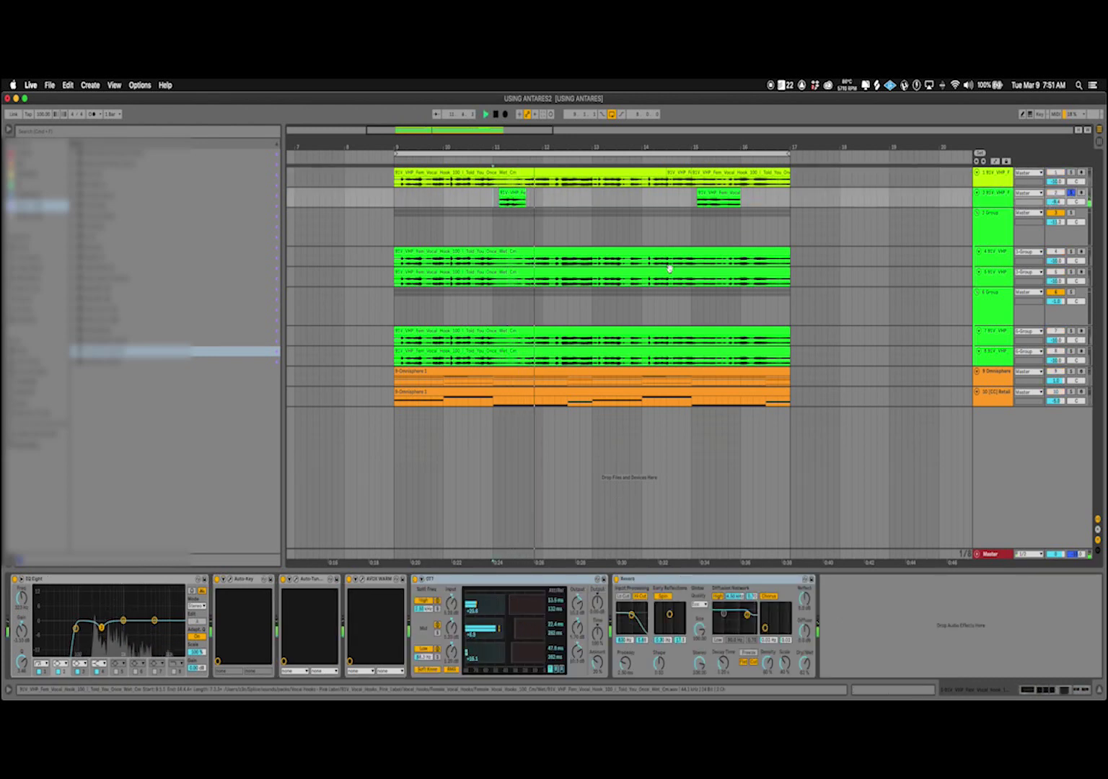
{"action": "left_click", "coordinate": [481, 204]}
{"action": "key", "text": "space"}
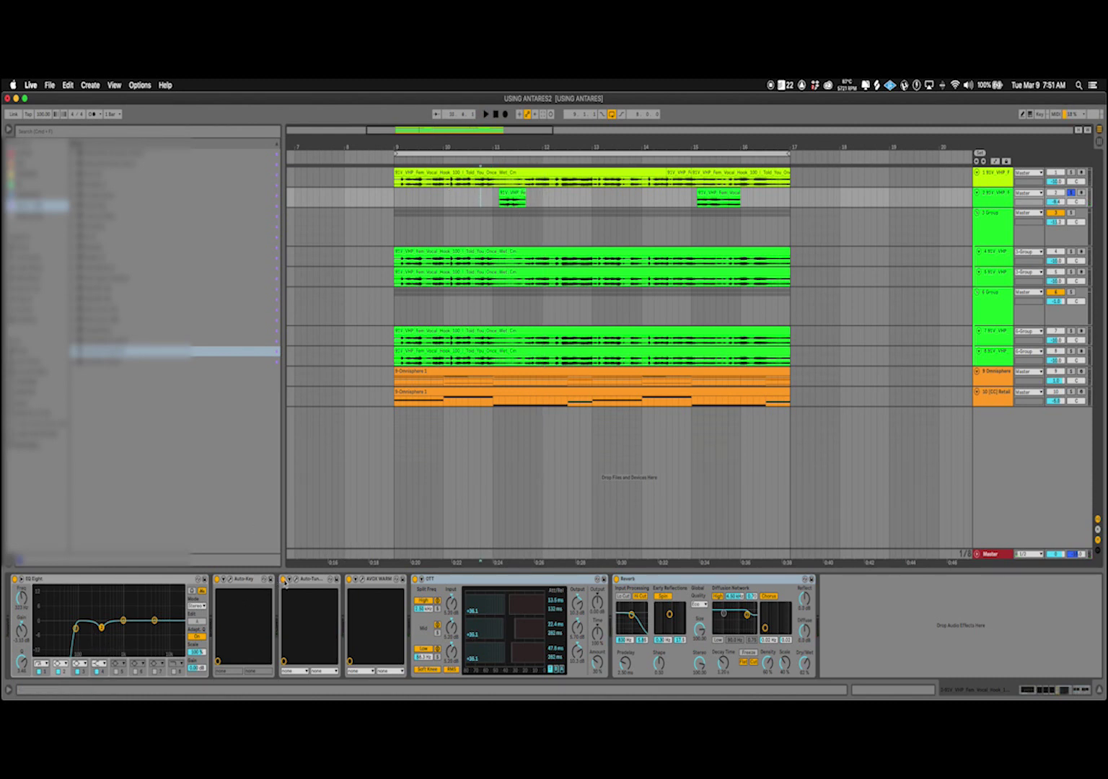
- Inspect Auto-Tune Pro on the second vocal track while playing that track's first clip
{"action": "left_click", "coordinate": [995, 201]}
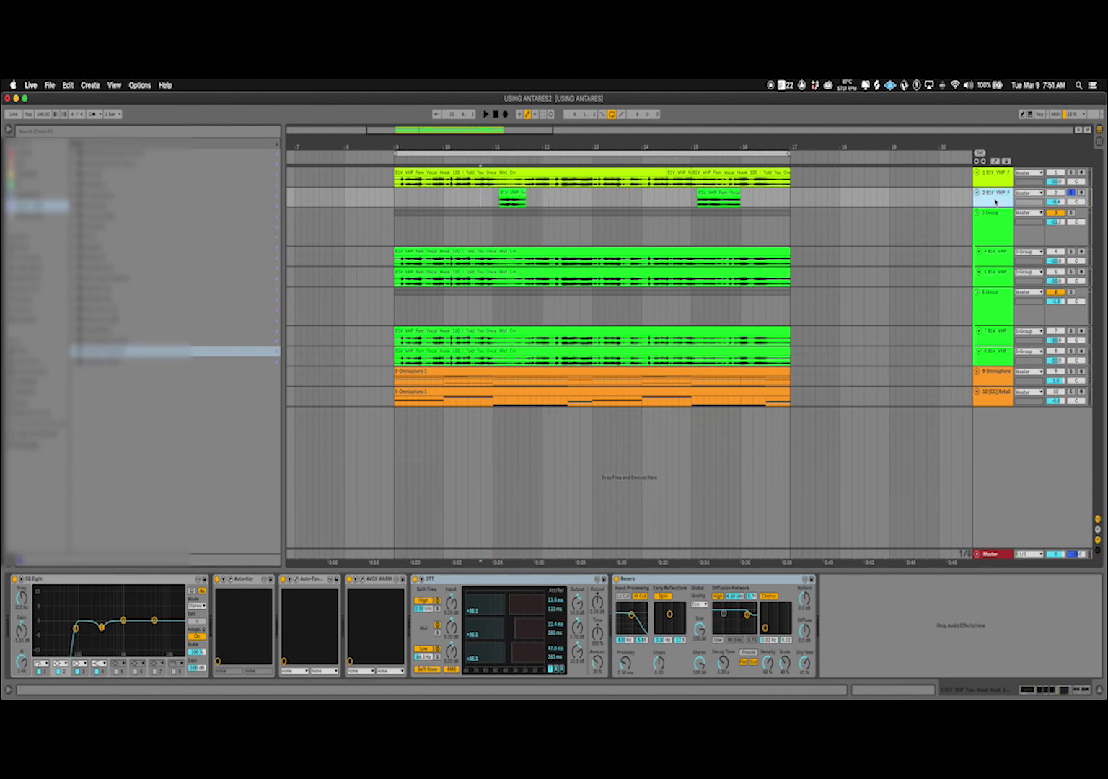
{"action": "left_click", "coordinate": [296, 579]}
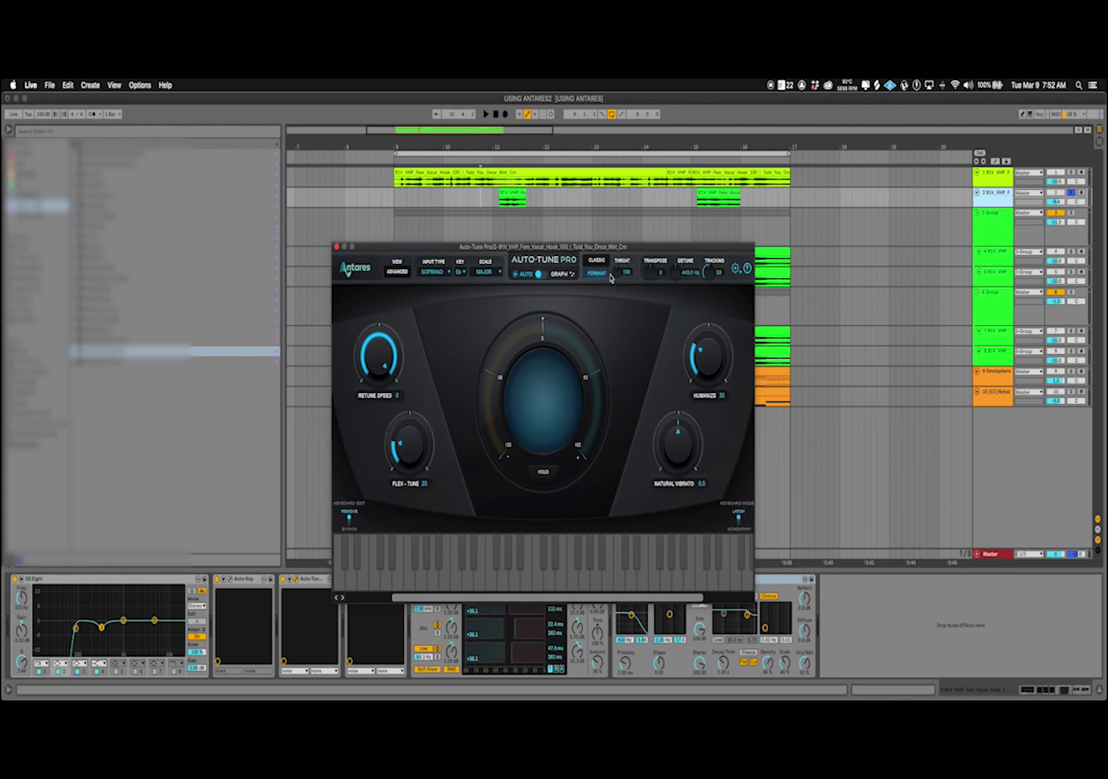
{"action": "key", "text": "space"}
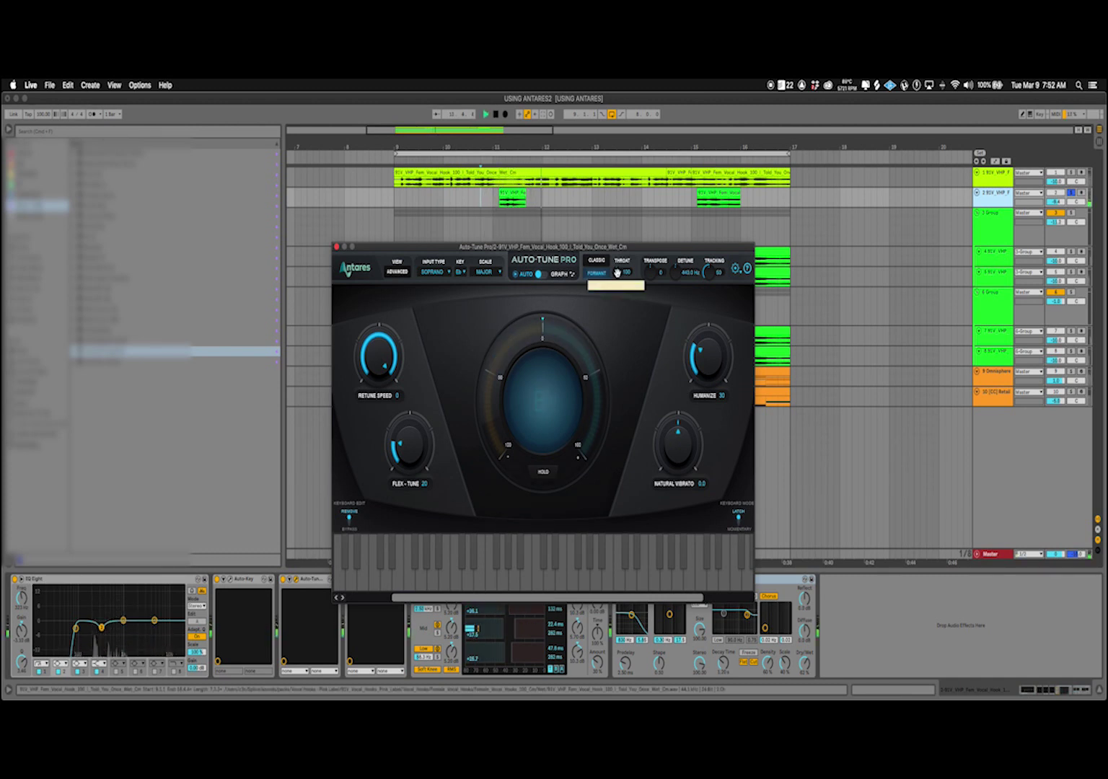
{"action": "left_click", "coordinate": [518, 201]}
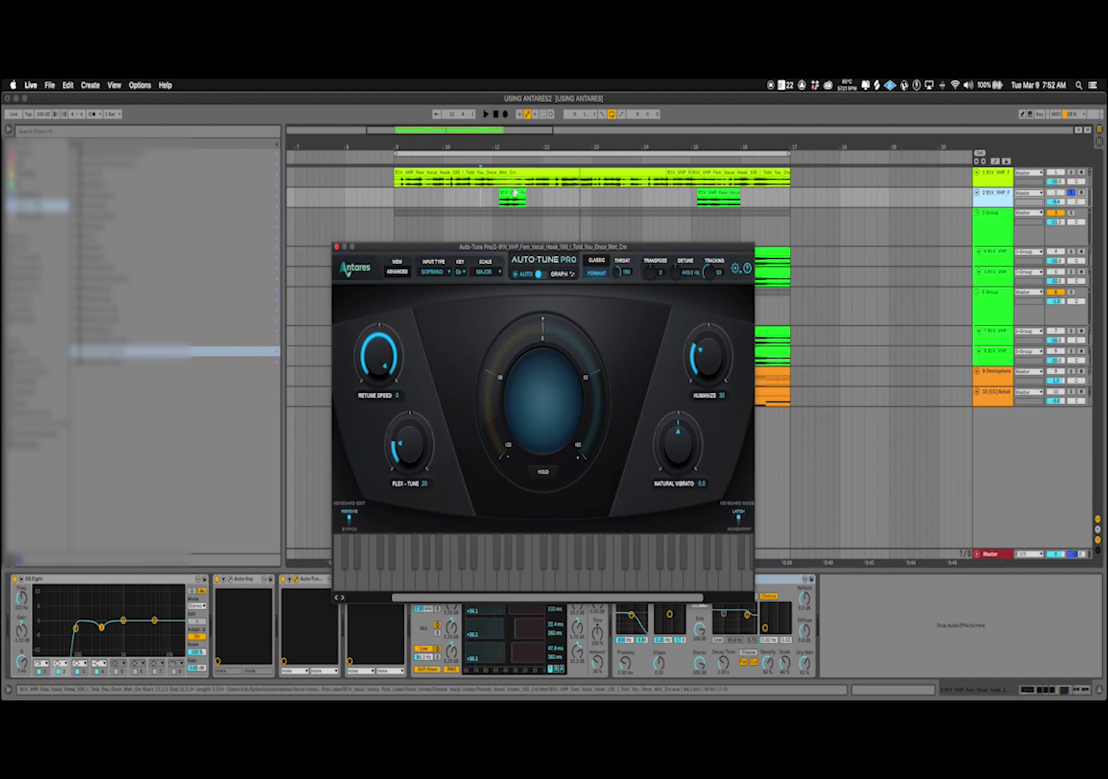
{"action": "left_click", "coordinate": [519, 202]}
{"action": "key", "text": "space"}
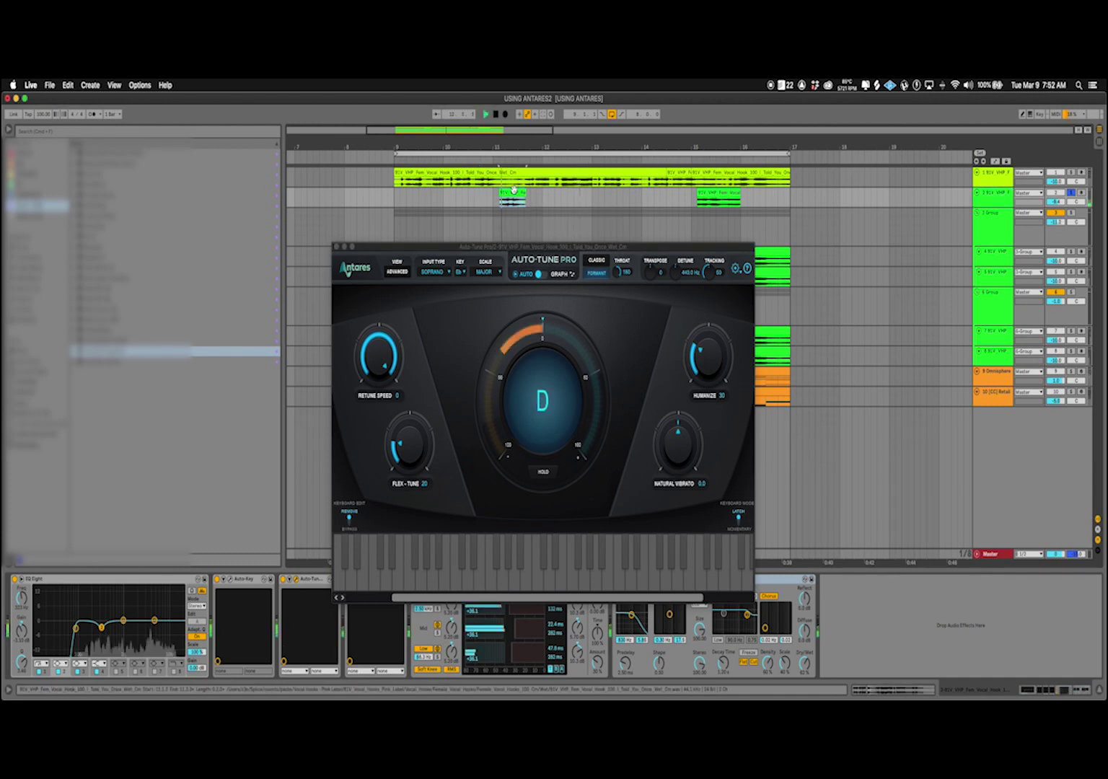
{"action": "key", "text": "space"}
{"action": "left_click", "coordinate": [337, 248]}
- Inspect the AVOX WARM settings on the second vocal track
{"action": "left_click", "coordinate": [370, 582]}
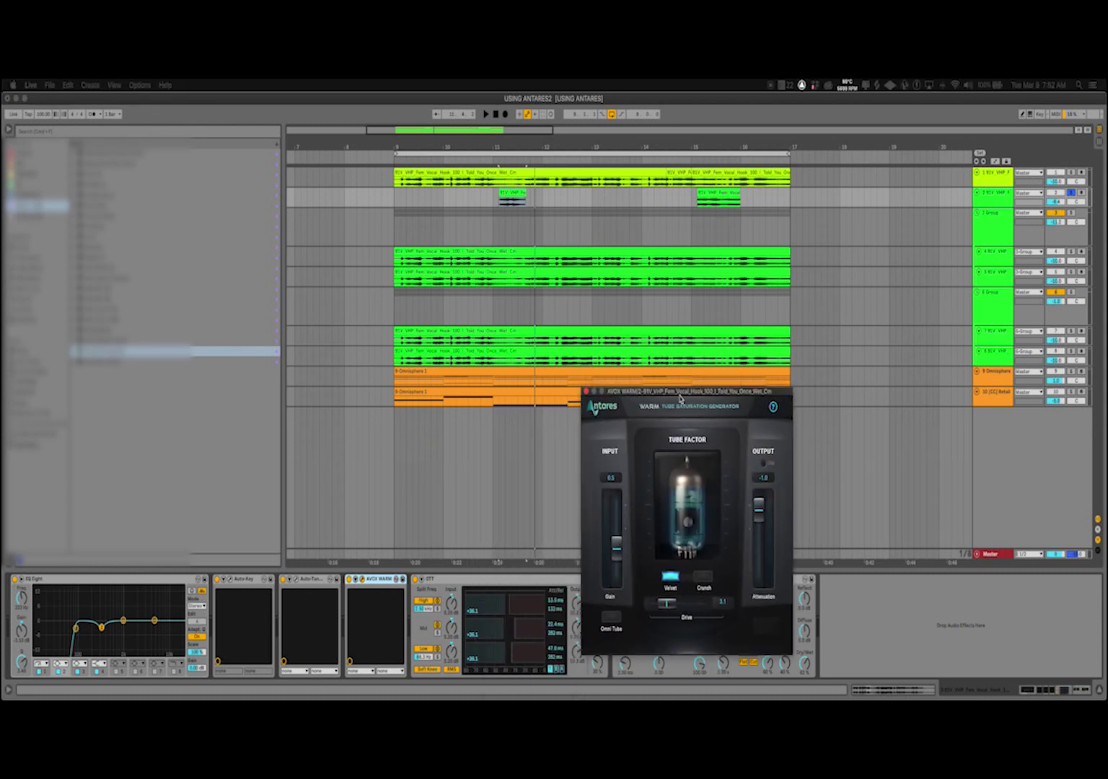
{"action": "left_click_drag", "start_coordinate": [685, 389], "coordinate": [569, 401]}
{"action": "left_click", "coordinate": [472, 401]}
- Move the solo from the second vocal track to 3 Group and play it from bar 9
{"action": "left_click", "coordinate": [489, 237]}
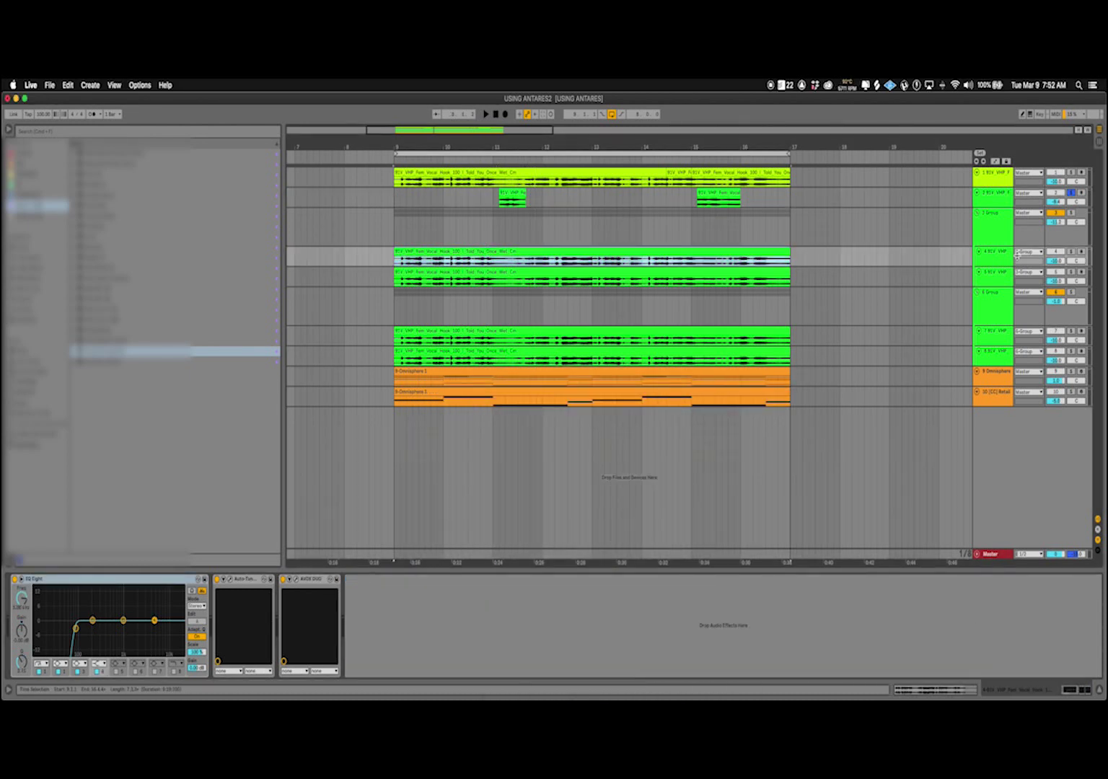
{"action": "left_click", "coordinate": [990, 227]}
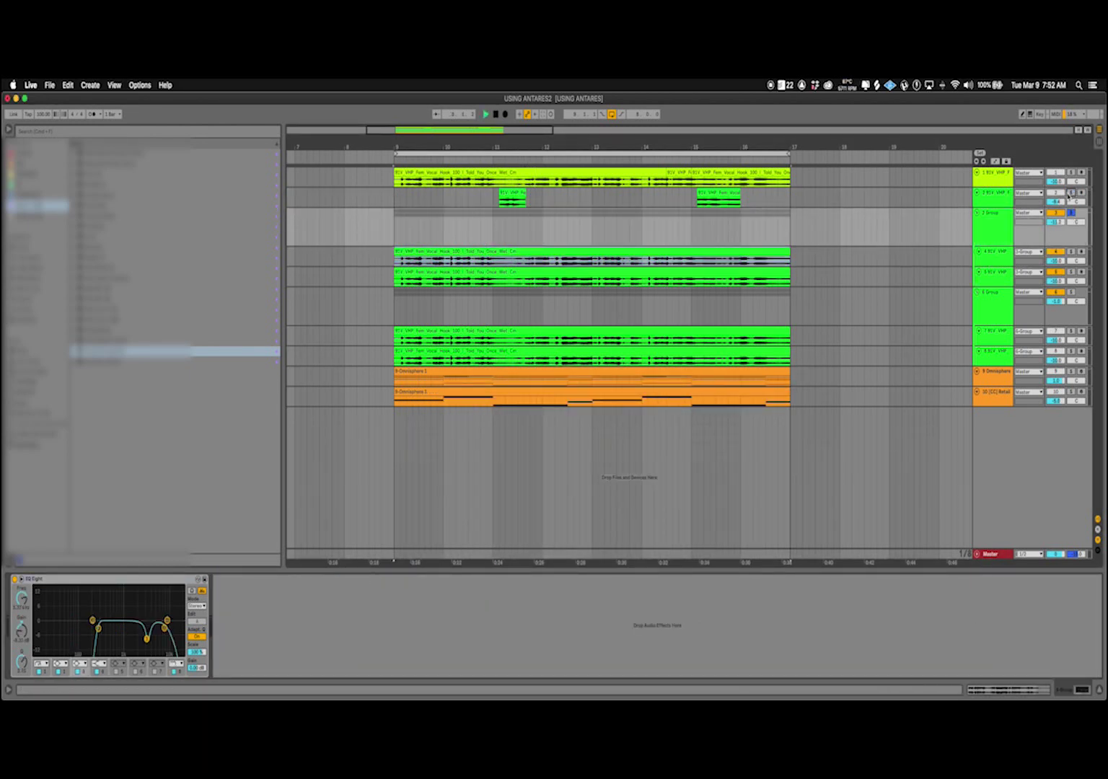
{"action": "left_click", "coordinate": [1072, 215]}
{"action": "key", "text": "space"}
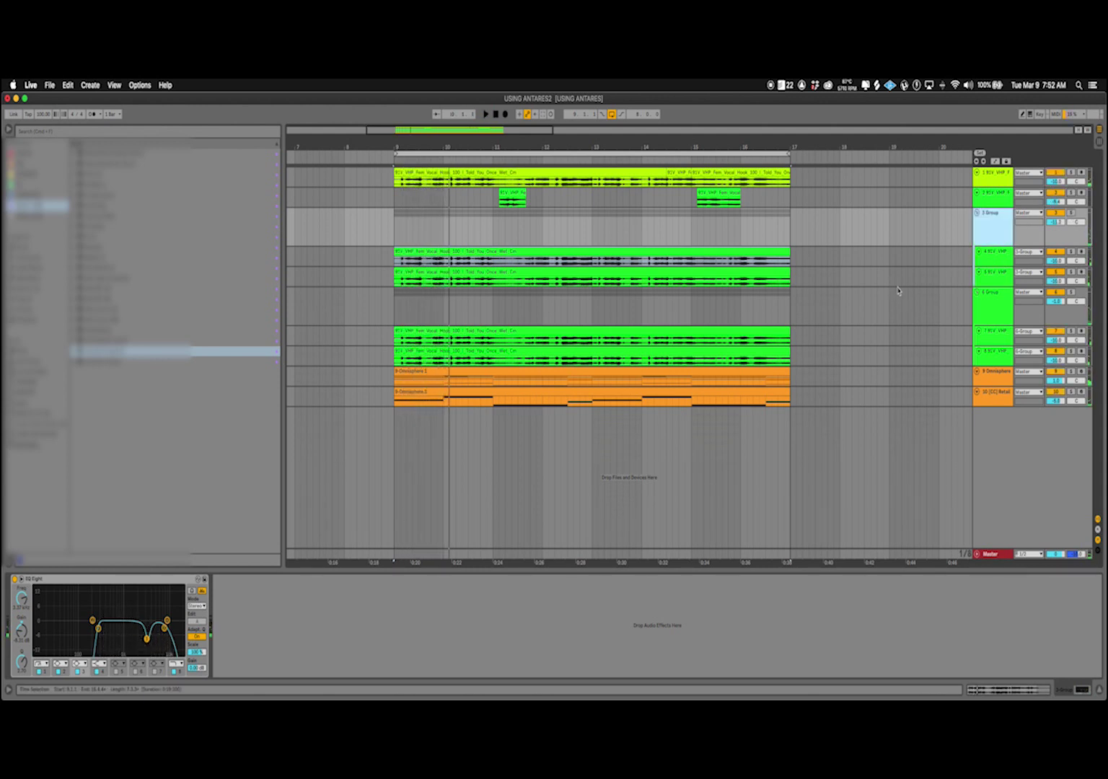
- Inspect the AVOX DUO vocal doubler settings on track 4 inside 3 Group
{"action": "left_click", "coordinate": [994, 253]}
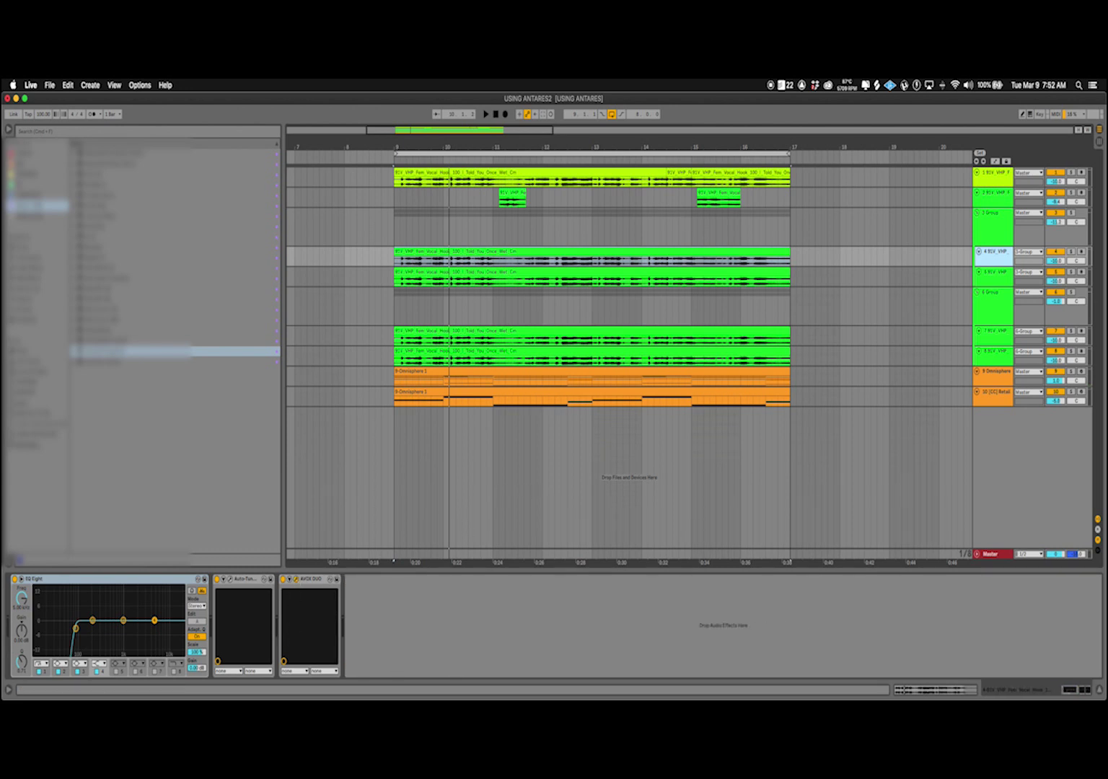
{"action": "key", "text": "super+alt+p"}
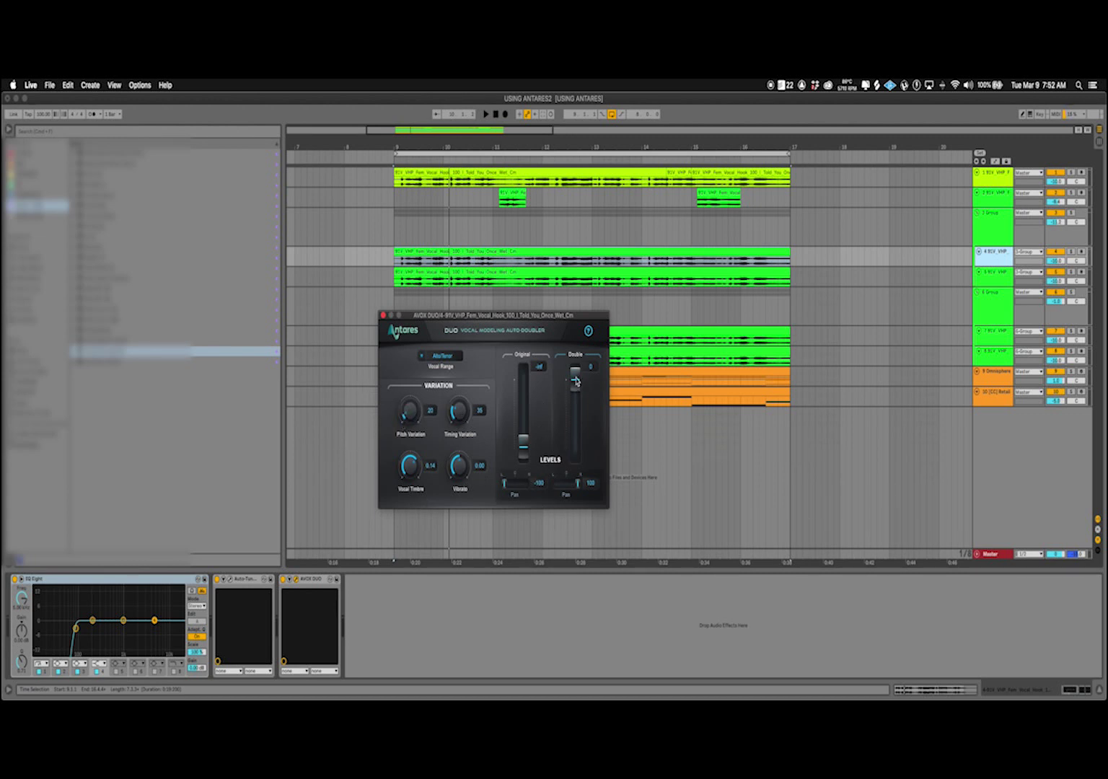
{"action": "left_click", "coordinate": [383, 315]}
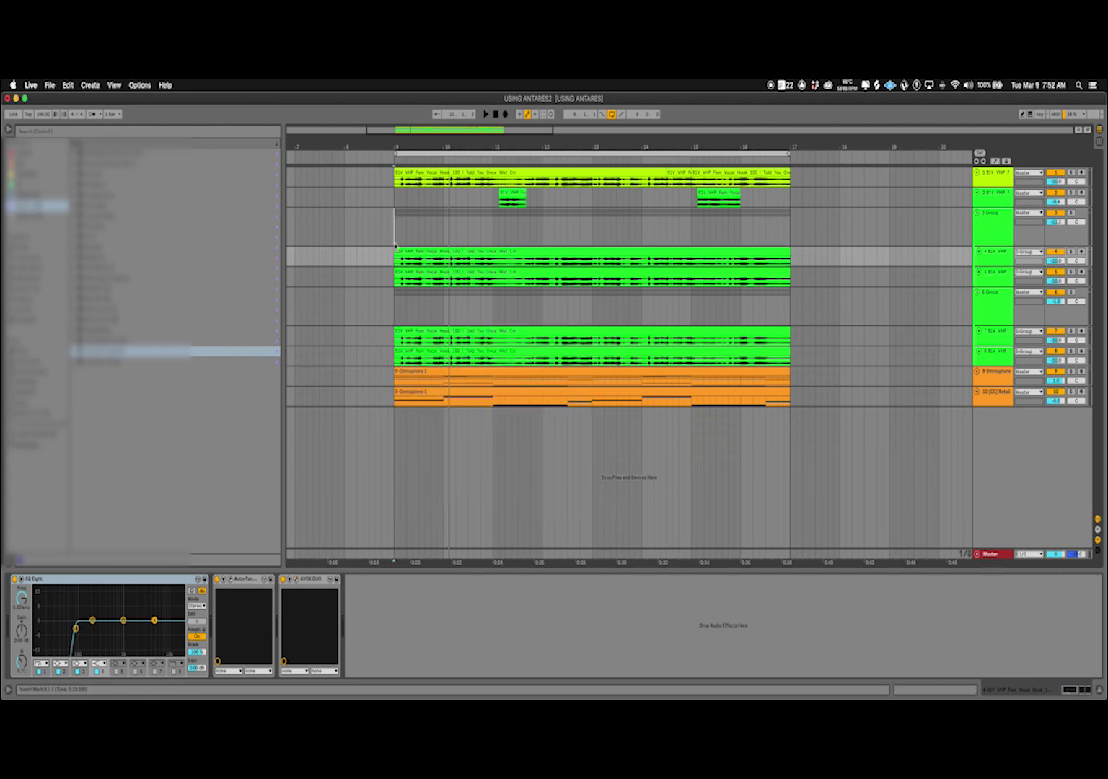
- Compare 3 Group soloed and within the full mix, playing from bar 9
{"action": "left_click", "coordinate": [1022, 223]}
{"action": "left_click", "coordinate": [1071, 213]}
{"action": "key", "text": "space"}
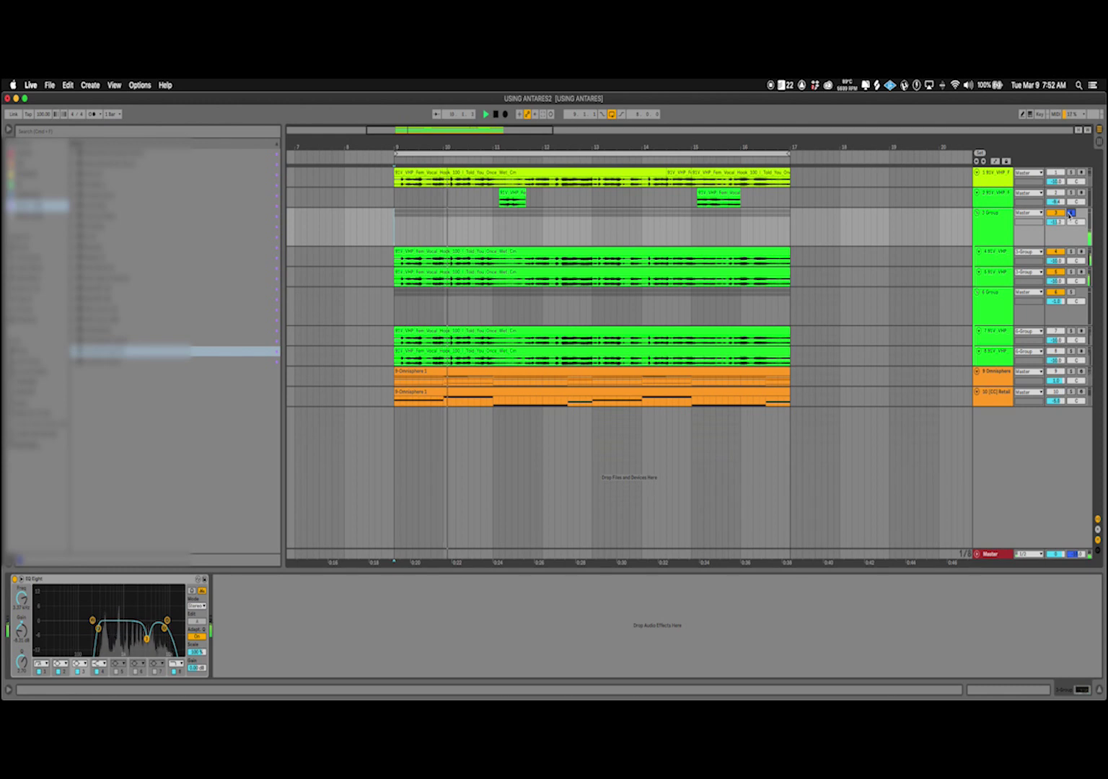
{"action": "key", "text": "space"}
{"action": "key", "text": "space"}
{"action": "left_click", "coordinate": [1071, 213]}
{"action": "key", "text": "space"}
- Select 6 Group and highlight its clips on tracks 7 and 8 from bar 9 to bar 17
{"action": "left_click", "coordinate": [991, 294]}
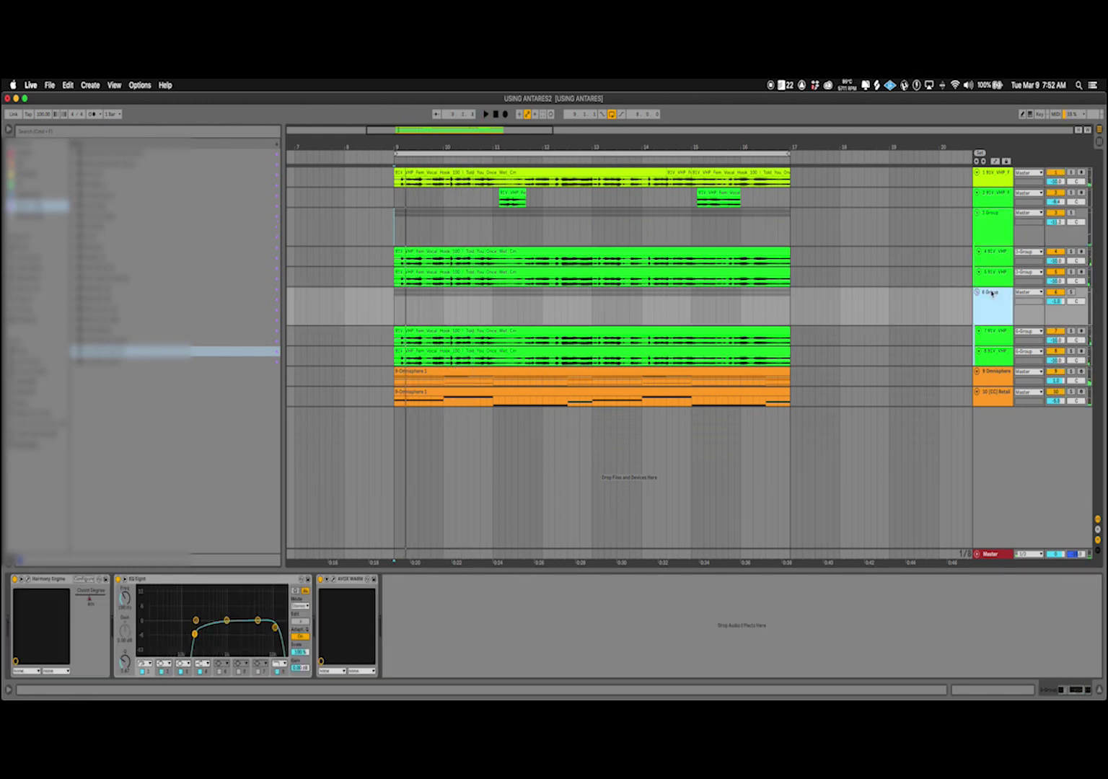
{"action": "left_click", "coordinate": [395, 322]}
{"action": "left_click_drag", "start_coordinate": [392, 334], "coordinate": [792, 358]}
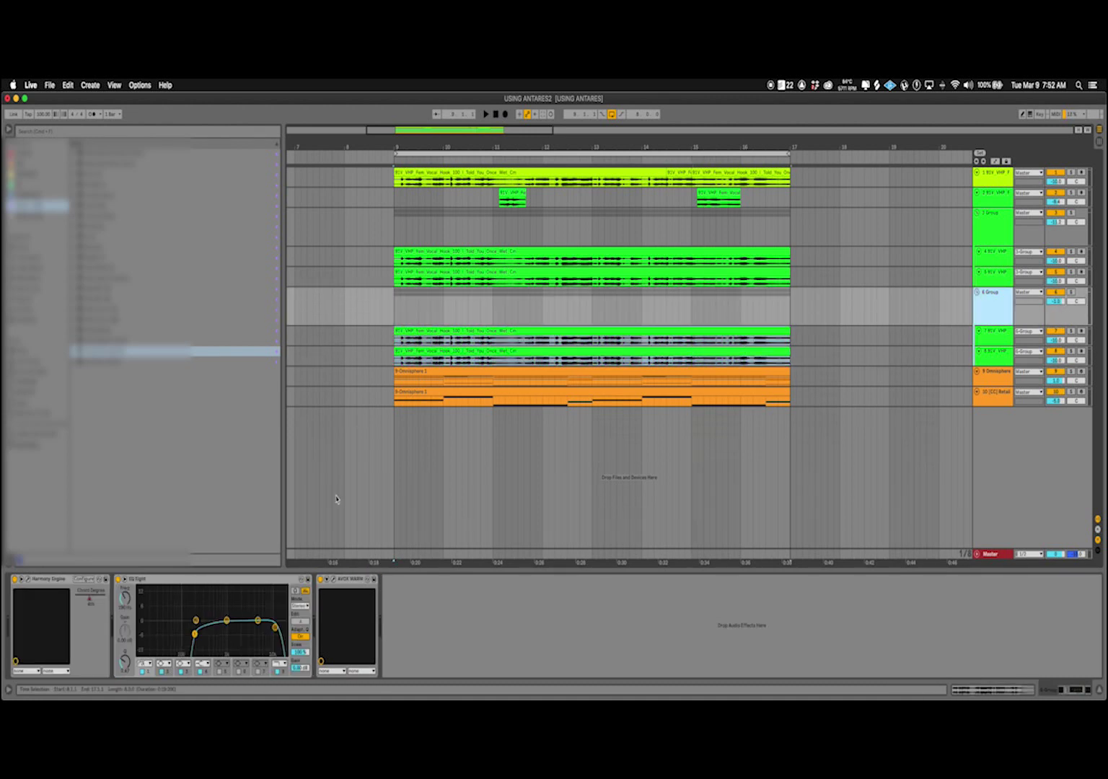
- Show the automation lanes and inspect the Harmony Engine settings on 6 Group
{"action": "key", "text": "a"}
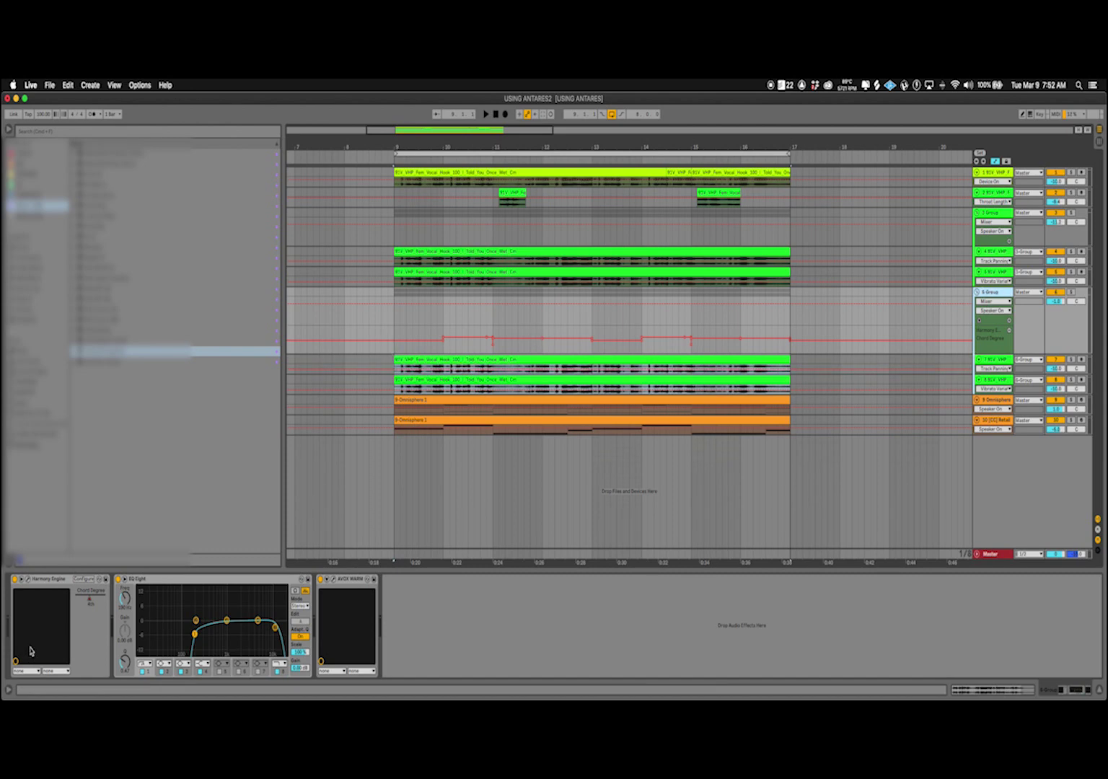
{"action": "left_click", "coordinate": [27, 578]}
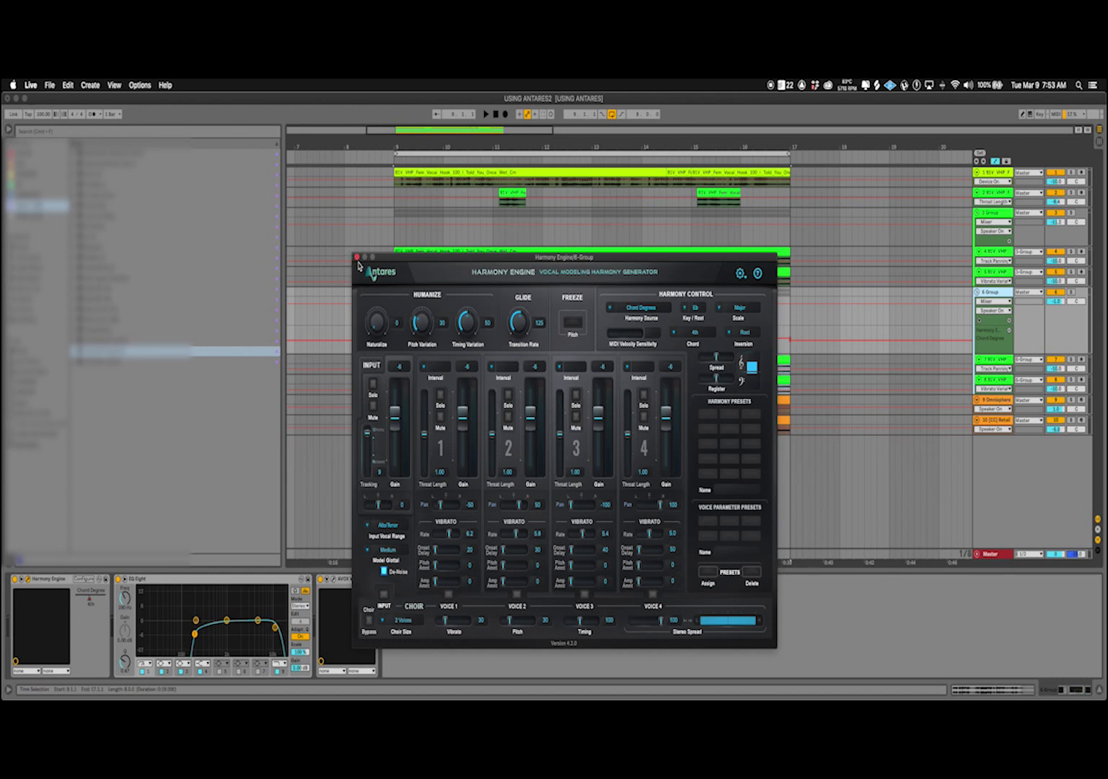
{"action": "left_click", "coordinate": [355, 257]}
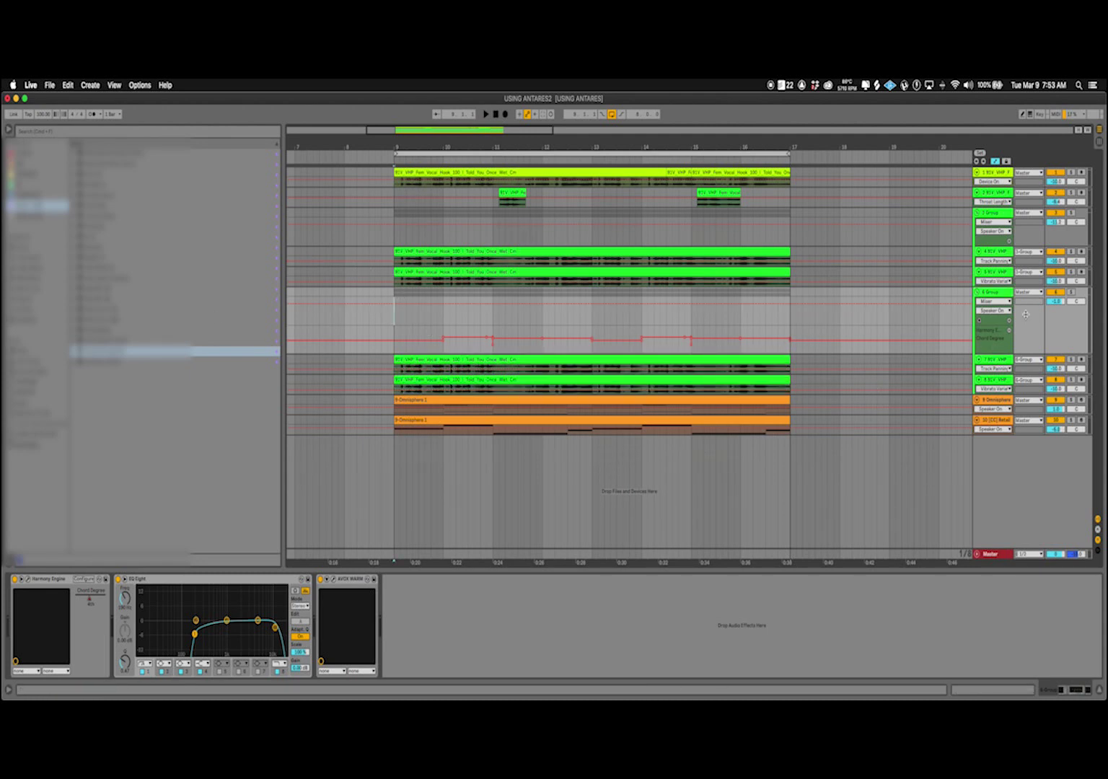
- Solo 6 Group and play it from bar 9 while watching Harmony Engine's automated Chord setting
{"action": "left_click", "coordinate": [1069, 293]}
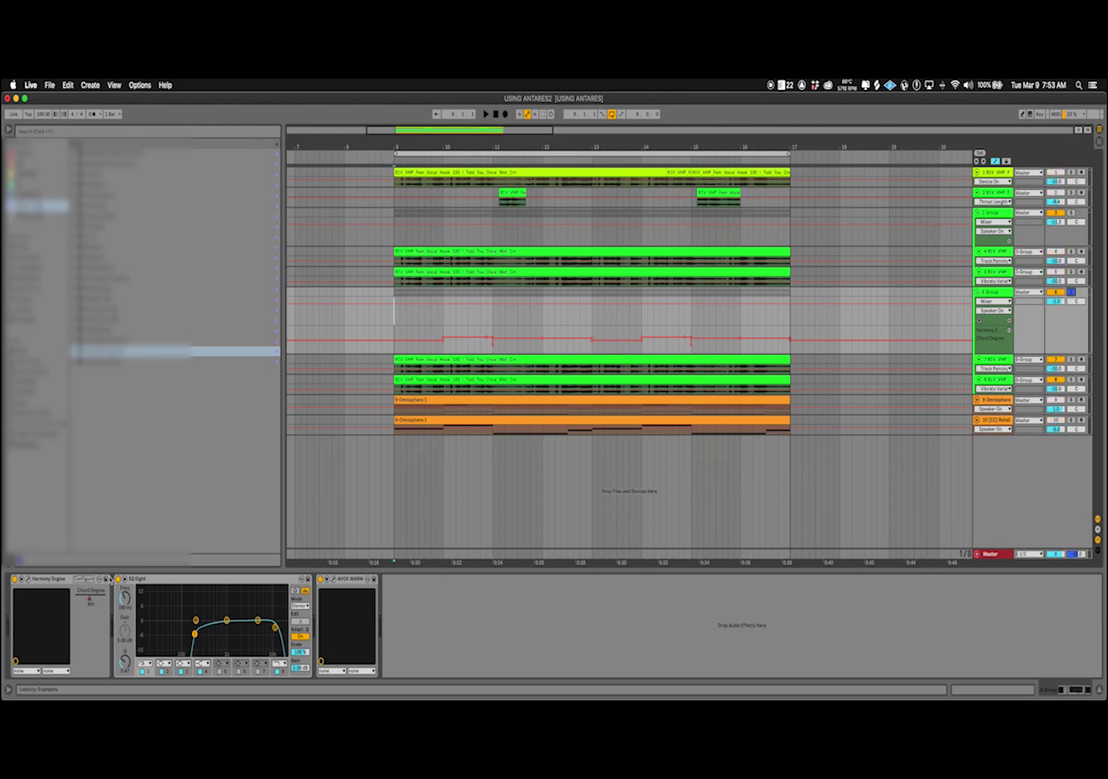
{"action": "left_click", "coordinate": [27, 578]}
{"action": "left_click_drag", "start_coordinate": [267, 175], "coordinate": [377, 250]}
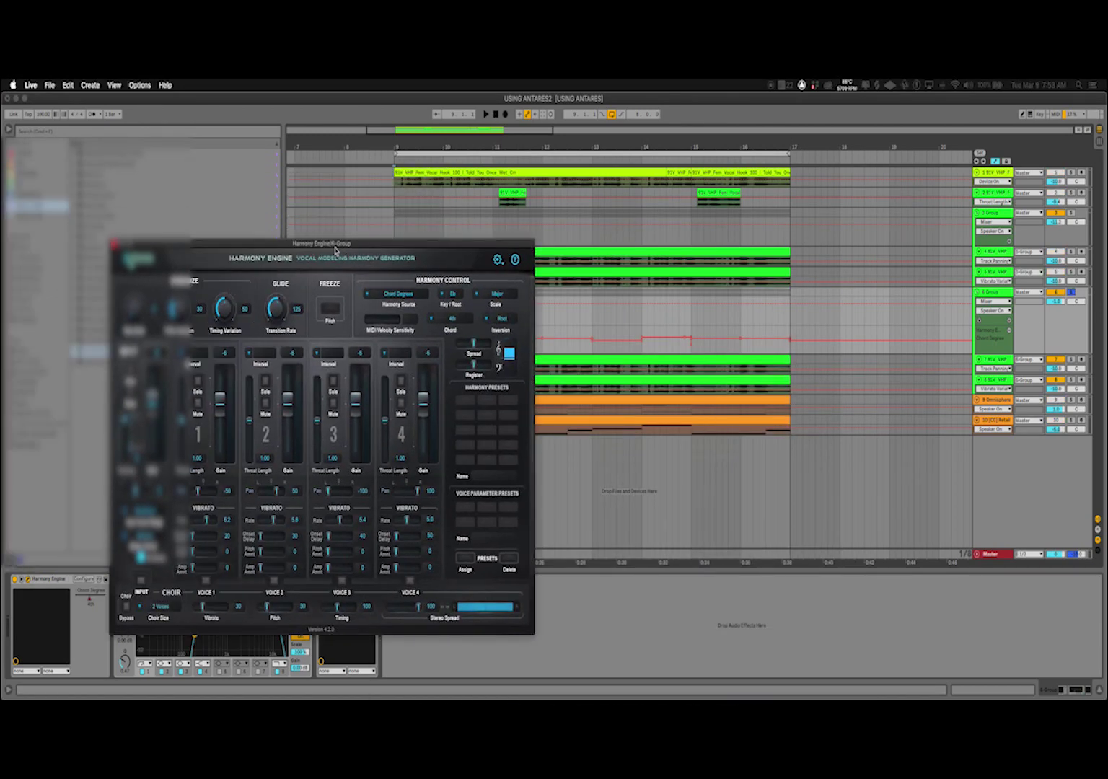
{"action": "key", "text": "space"}
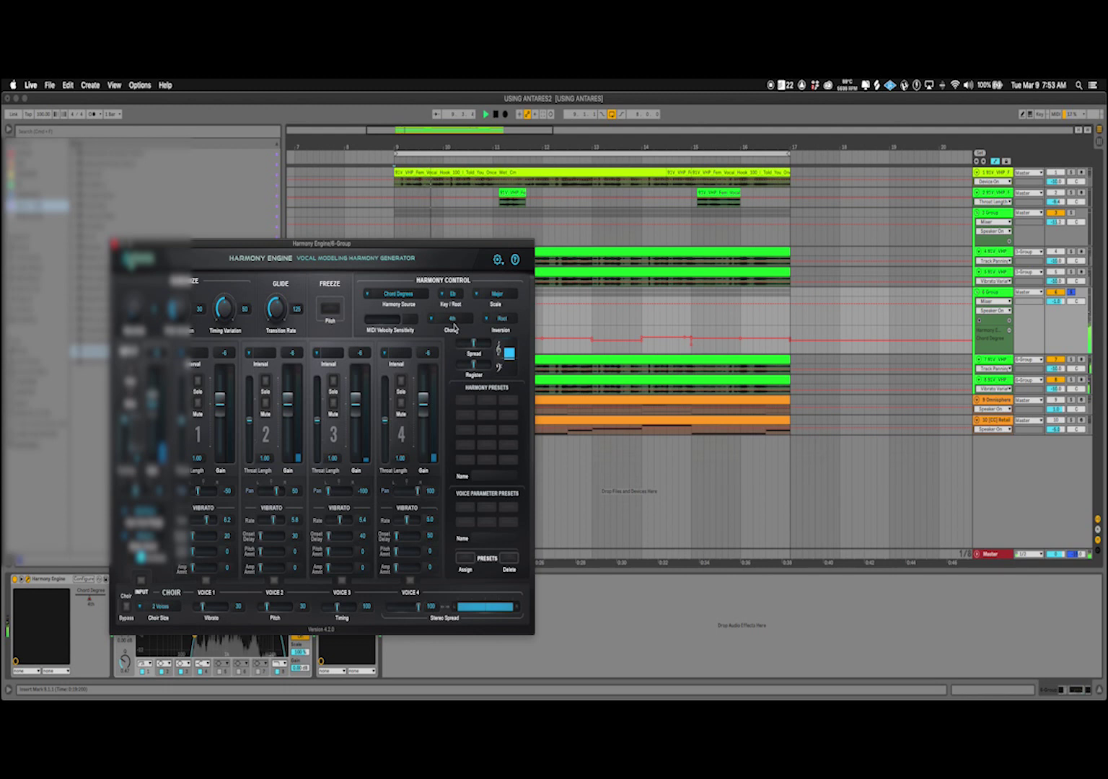
{"action": "scroll", "coordinate": [454, 326], "scroll_direction": "up", "scroll_amount": 1}
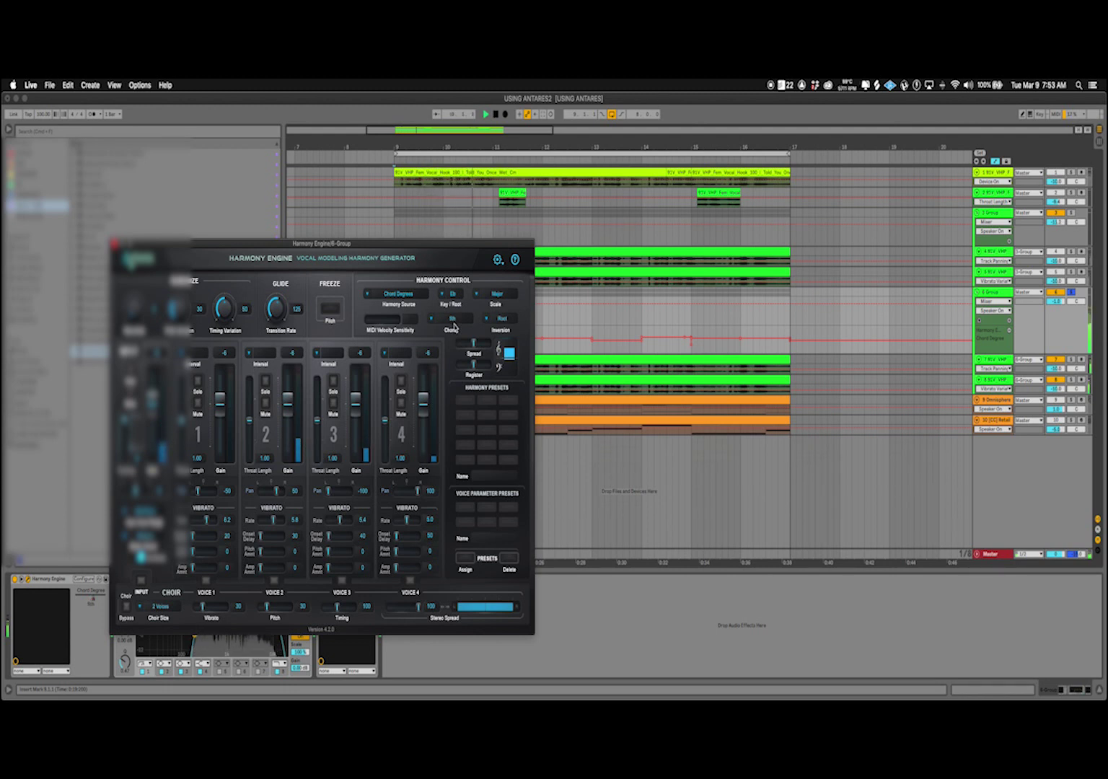
{"action": "scroll", "coordinate": [454, 326], "scroll_direction": "up", "scroll_amount": 1}
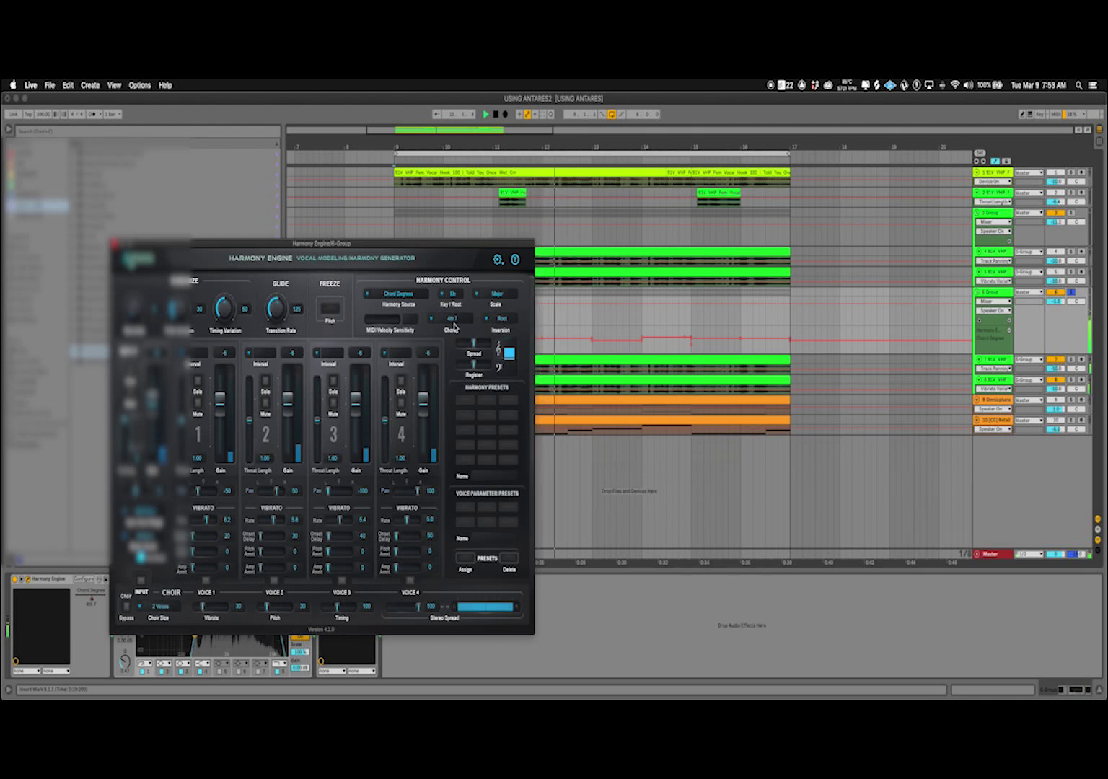
{"action": "scroll", "coordinate": [455, 326], "scroll_direction": "up", "scroll_amount": 1}
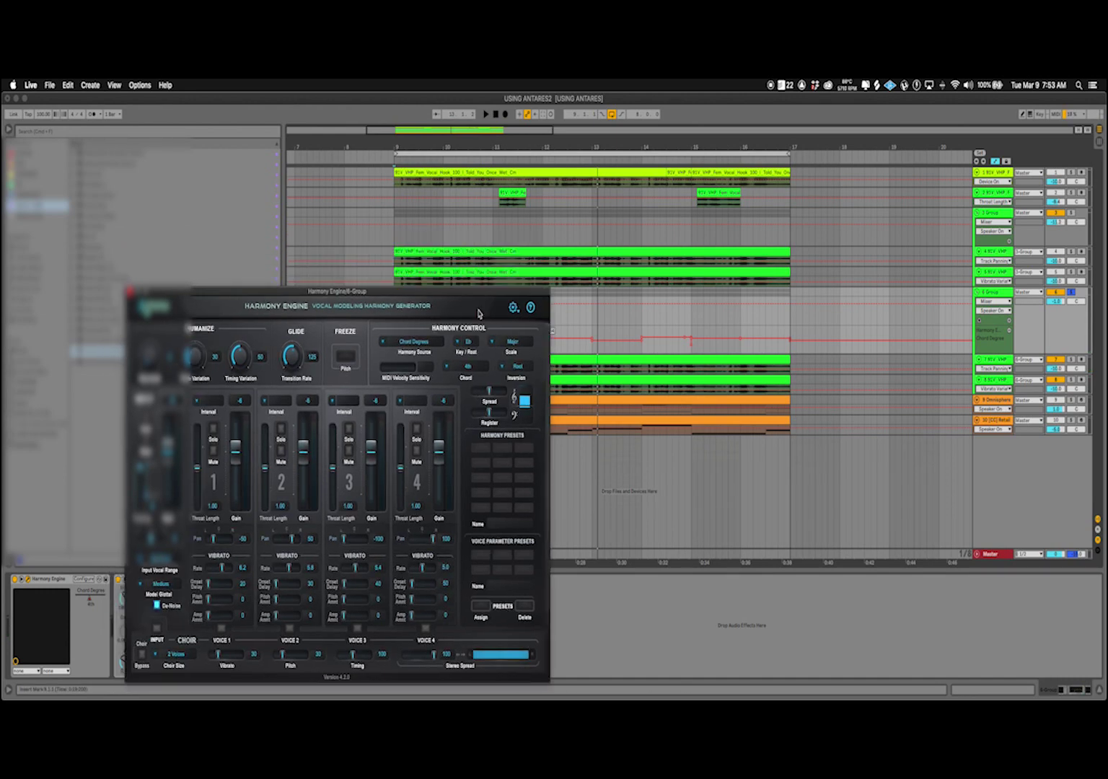
- Play the soloed 6 Group again, review the full Harmony Engine interface and close the plug-in
{"action": "left_click", "coordinate": [399, 329]}
{"action": "key", "text": "space"}
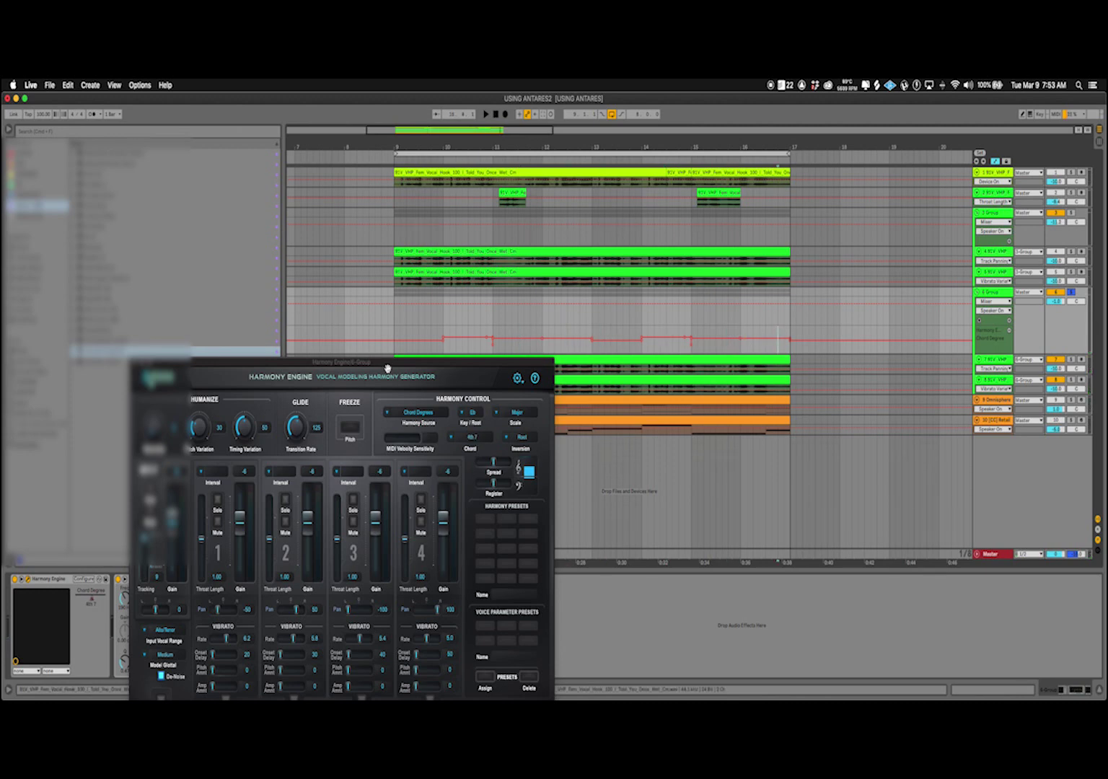
{"action": "left_click_drag", "start_coordinate": [328, 362], "coordinate": [404, 266]}
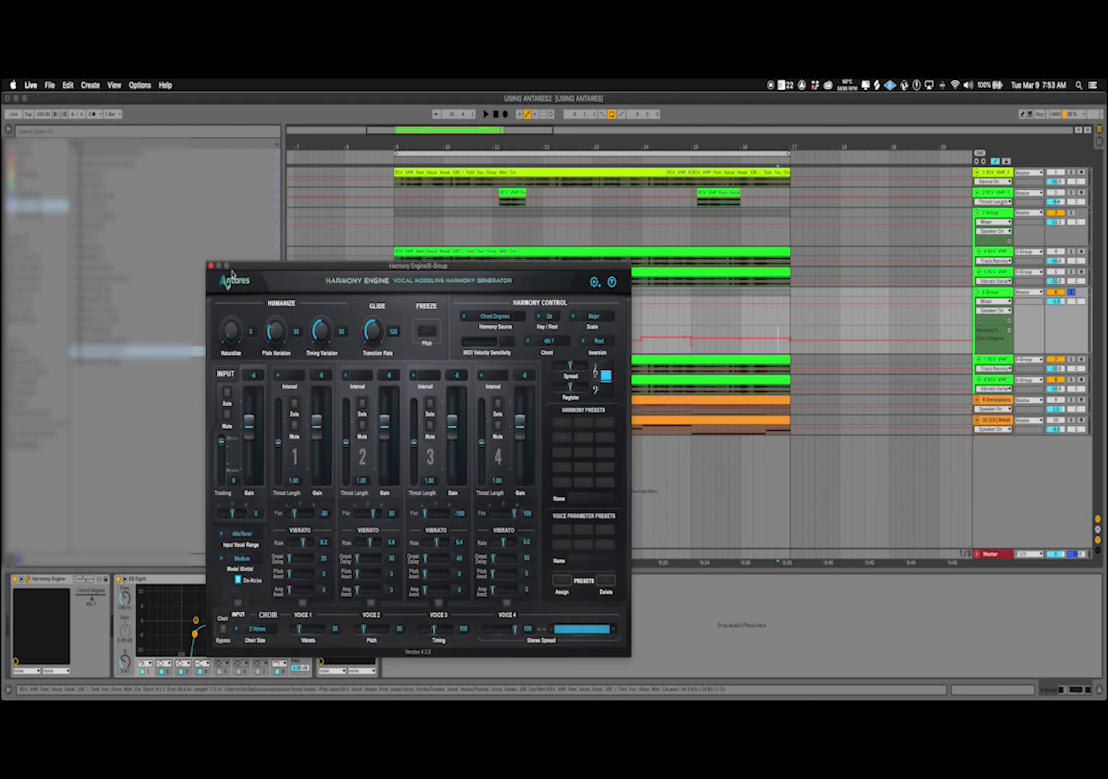
{"action": "left_click", "coordinate": [211, 266]}
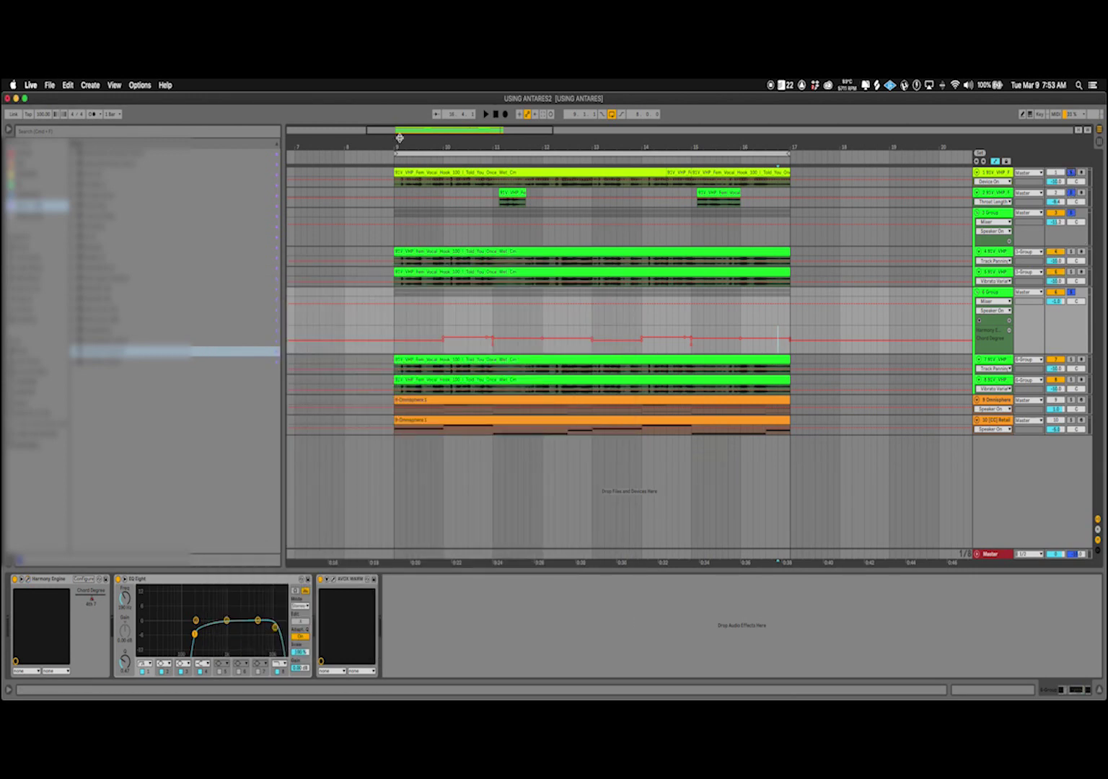
- Solo the two vocal tracks together with 3 Group and 6 Group and play them from bar 9
{"action": "left_click", "coordinate": [411, 173]}
{"action": "key", "text": "space"}
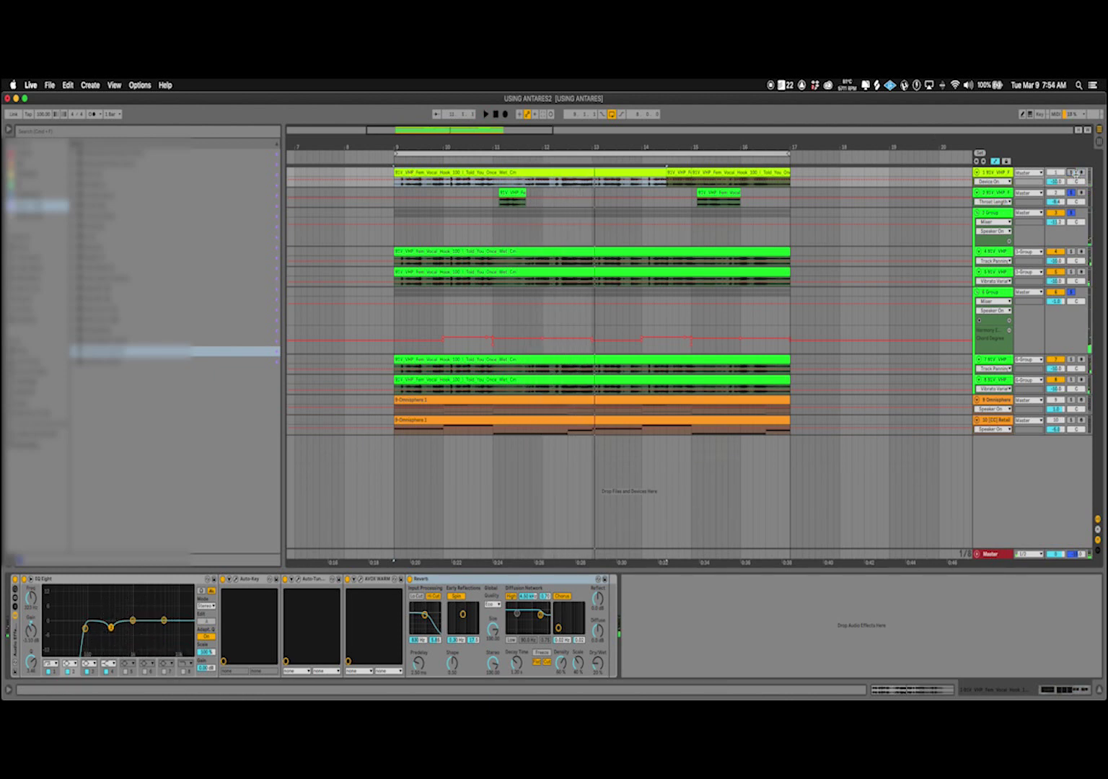
- Add 9 Omnisphere to the soloed vocals, play from bar 9 and adjust the Omnisphere track volume
{"action": "left_click", "coordinate": [559, 409]}
{"action": "left_click", "coordinate": [550, 397]}
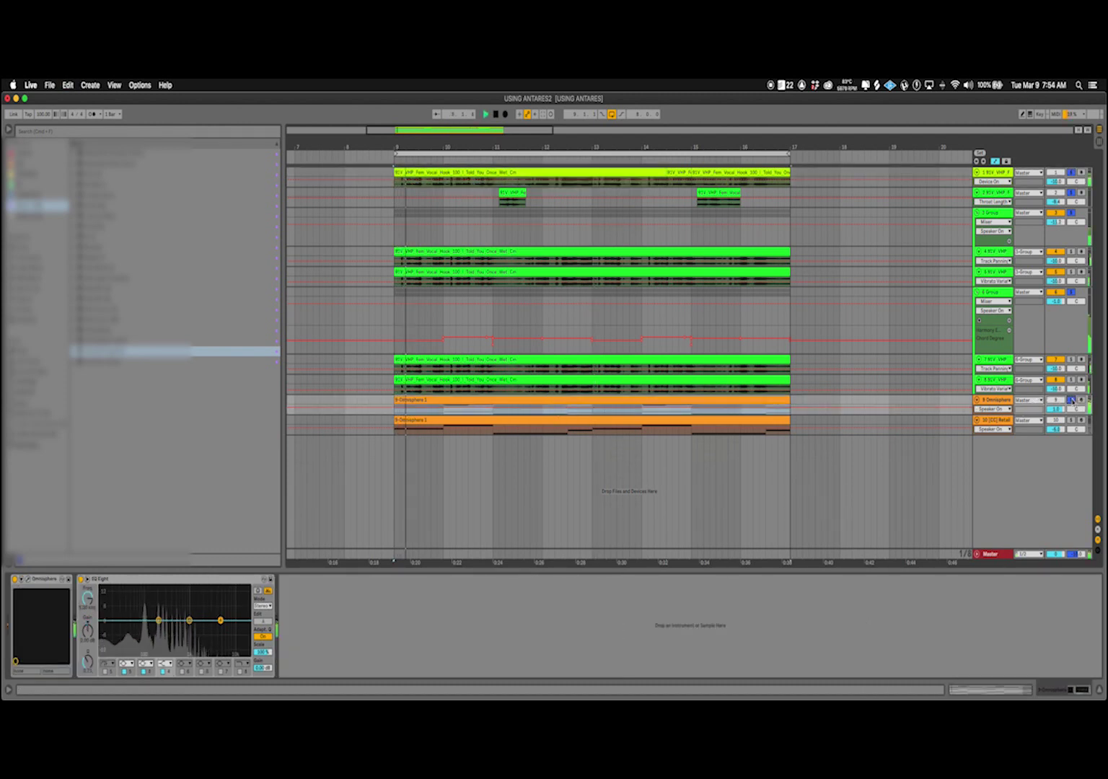
{"action": "left_click", "coordinate": [1062, 409]}
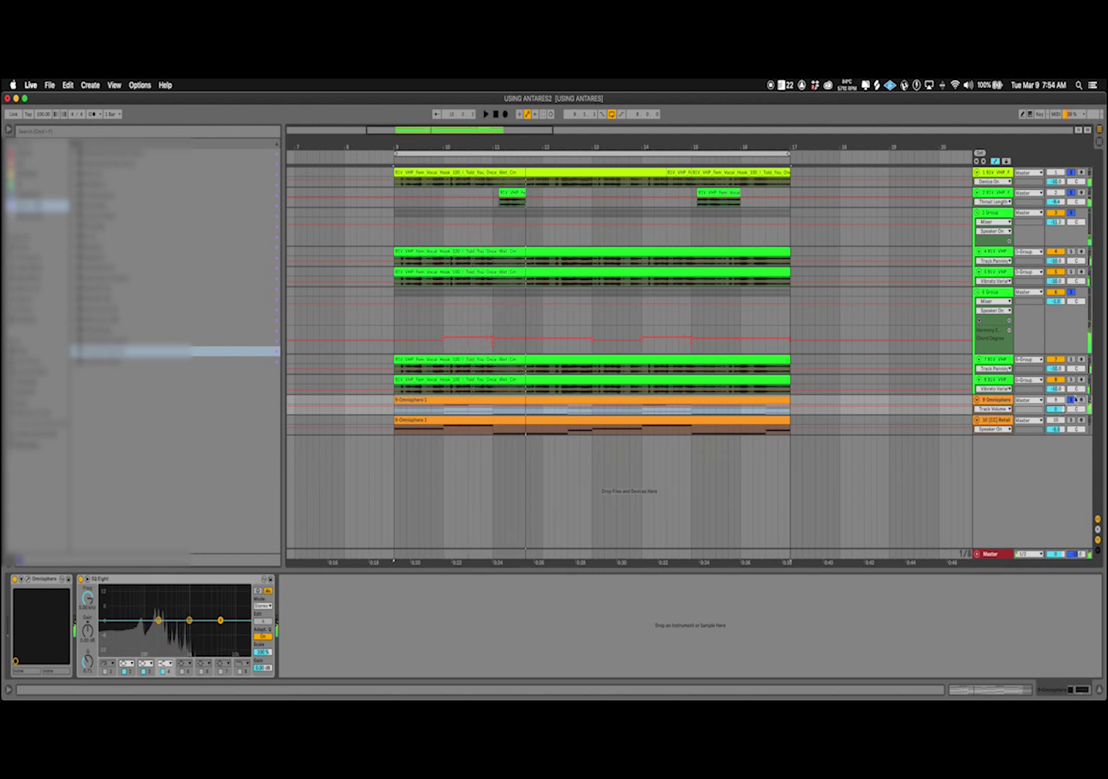
- Audition the soloed vocals with both instrument tracks 9 and 10, stop playback and clear the solos
{"action": "key", "text": "space"}
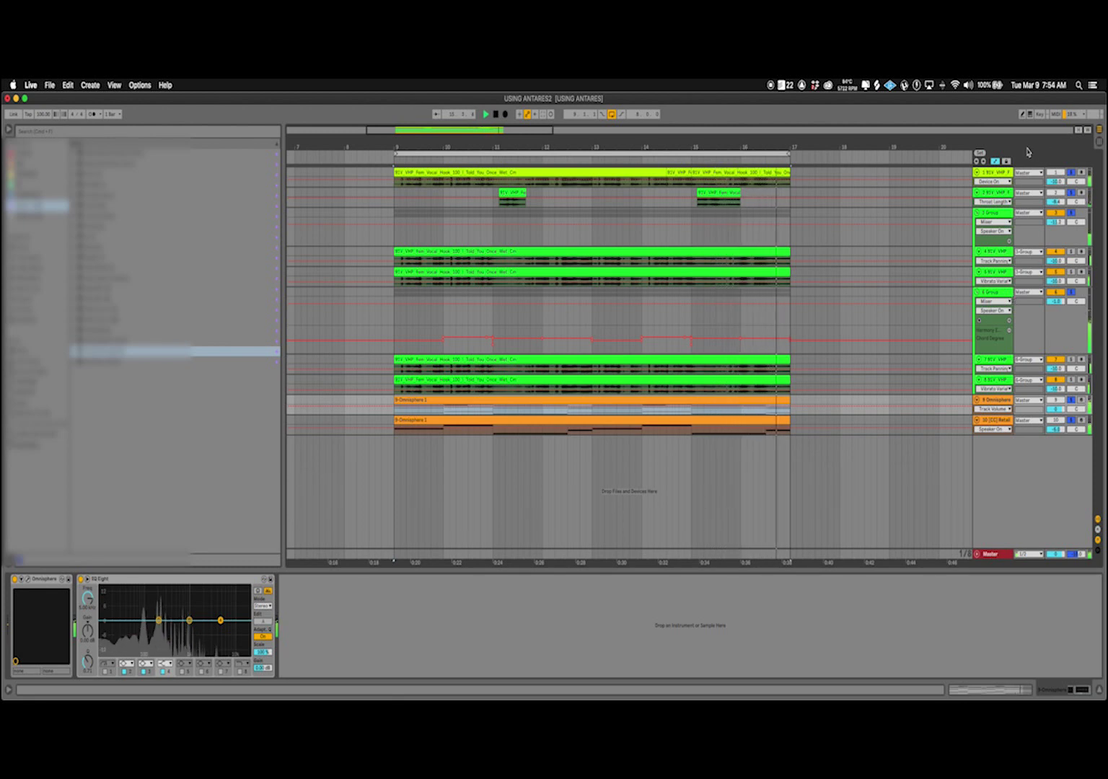
{"action": "key", "text": "space"}
{"action": "left_click", "coordinate": [1070, 172]}
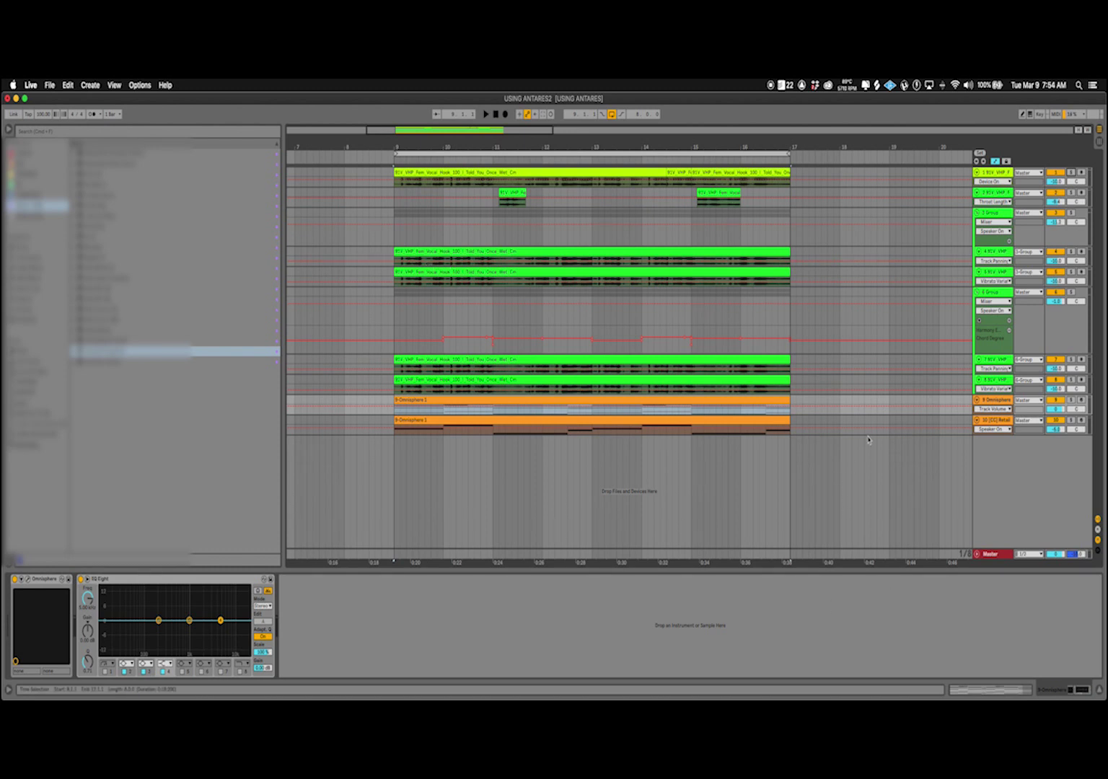
- Review the lead vocal track's effect chain and select its AVOX WARM device
{"action": "left_click", "coordinate": [1007, 172]}
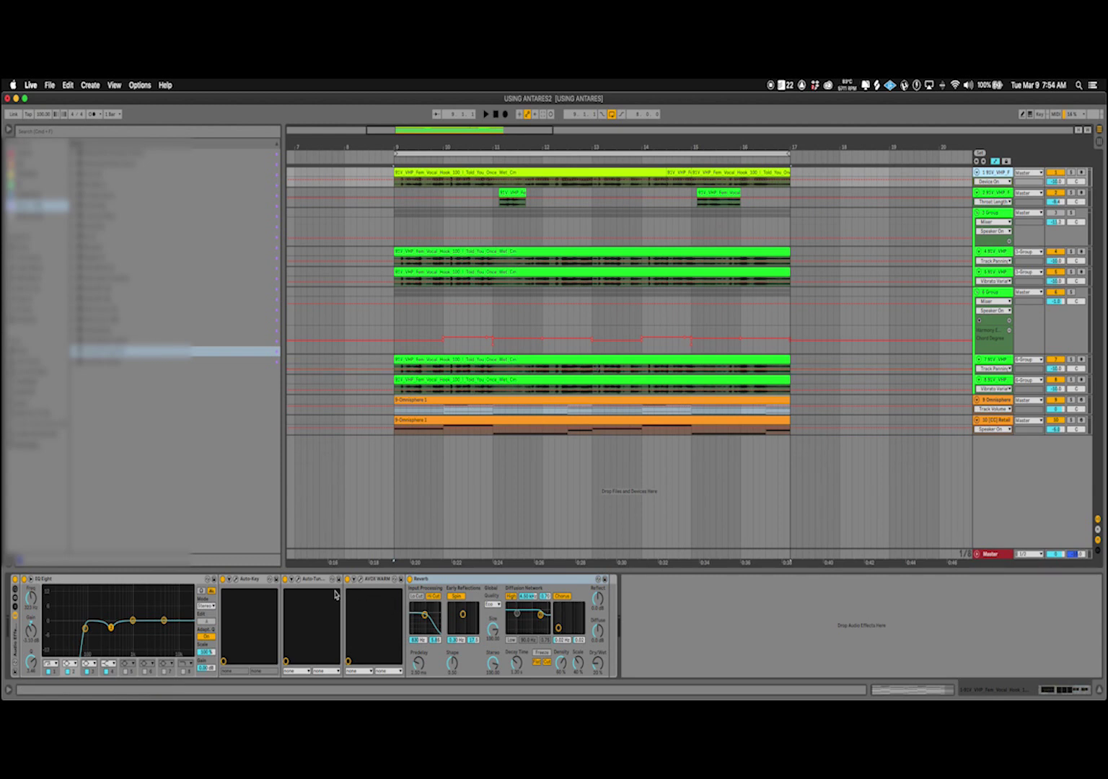
{"action": "left_click", "coordinate": [366, 580]}
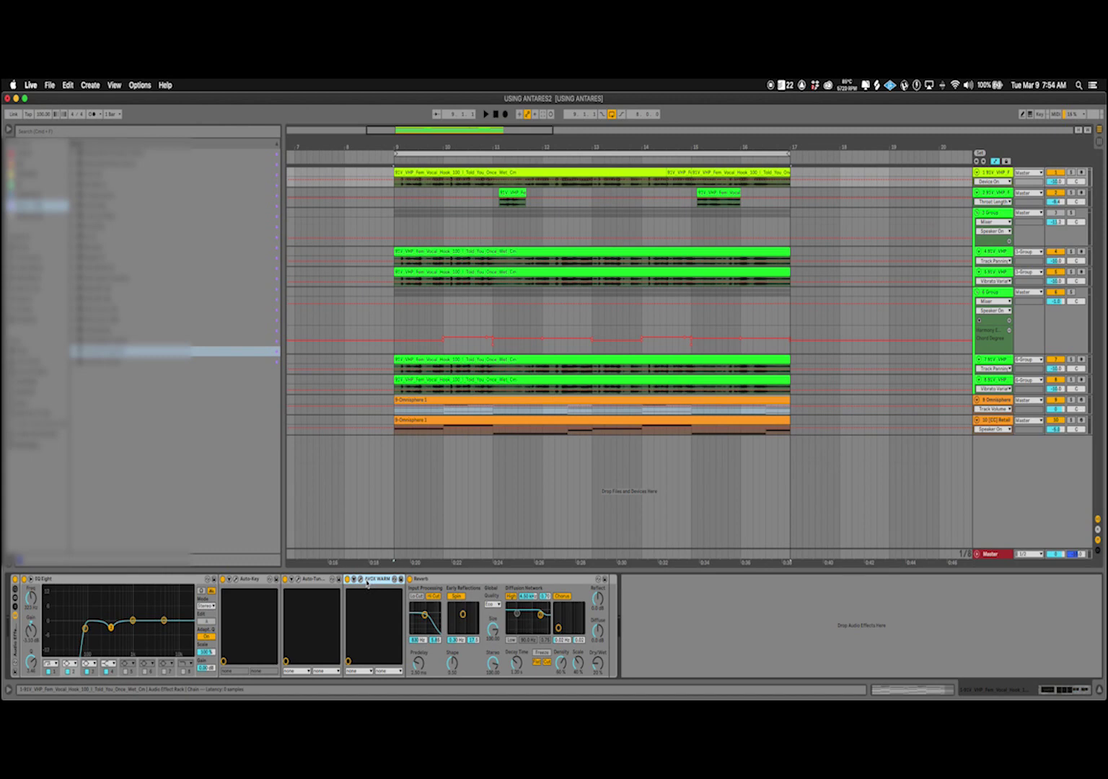
- Highlight the vocal hook arrangement from bar 9 to bar 17 across the tracks
{"action": "left_click", "coordinate": [411, 552]}
{"action": "left_click_drag", "start_coordinate": [393, 454], "coordinate": [586, 189]}
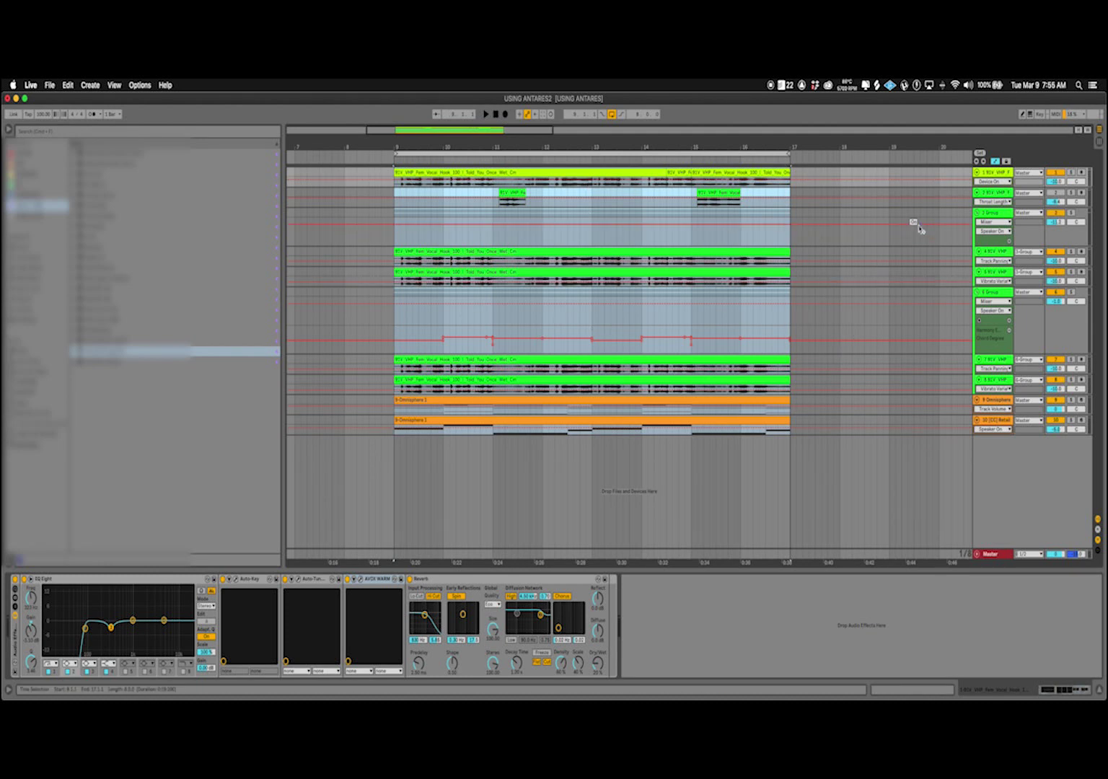
{"action": "left_click", "coordinate": [1074, 202]}
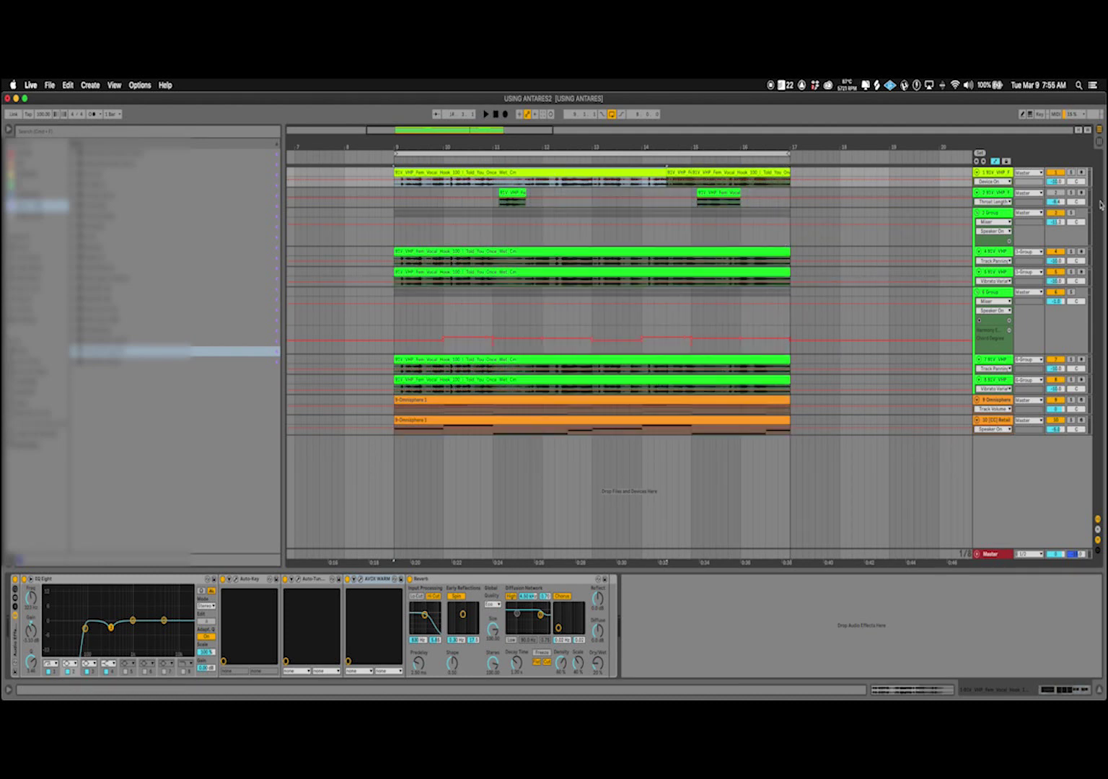